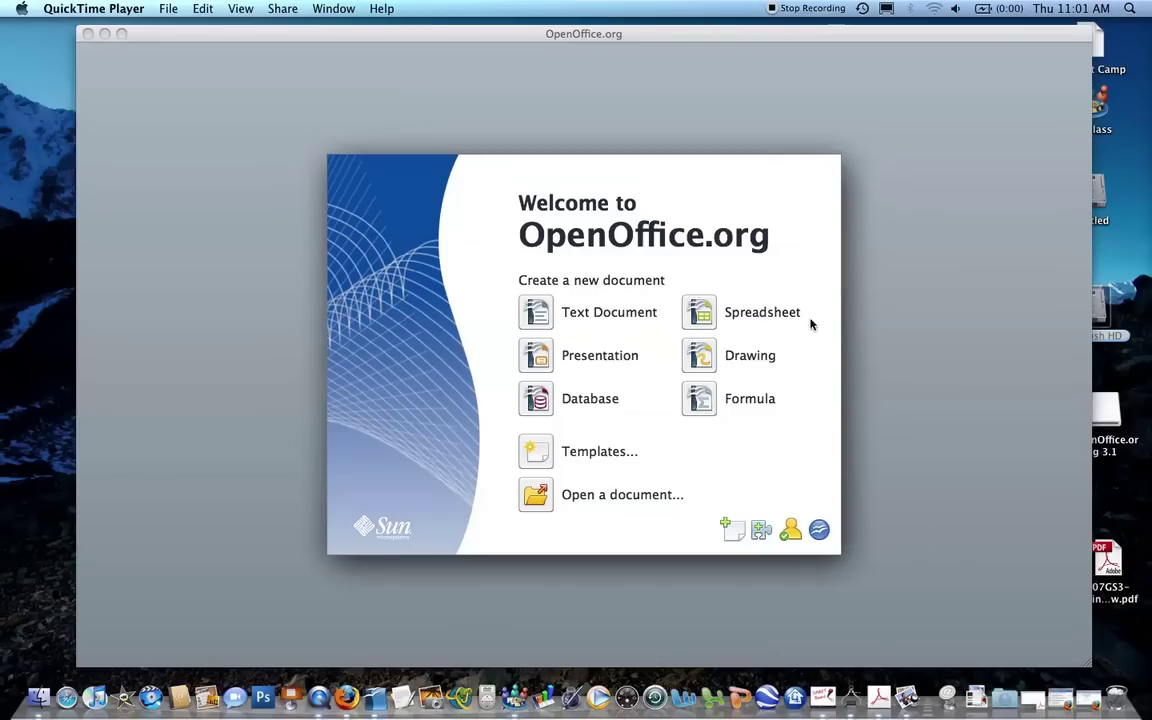
Step: Create a new Drawing from the Start Center, then check the File > New options without choosing one
{"action": "left_click", "coordinate": [698, 364]}
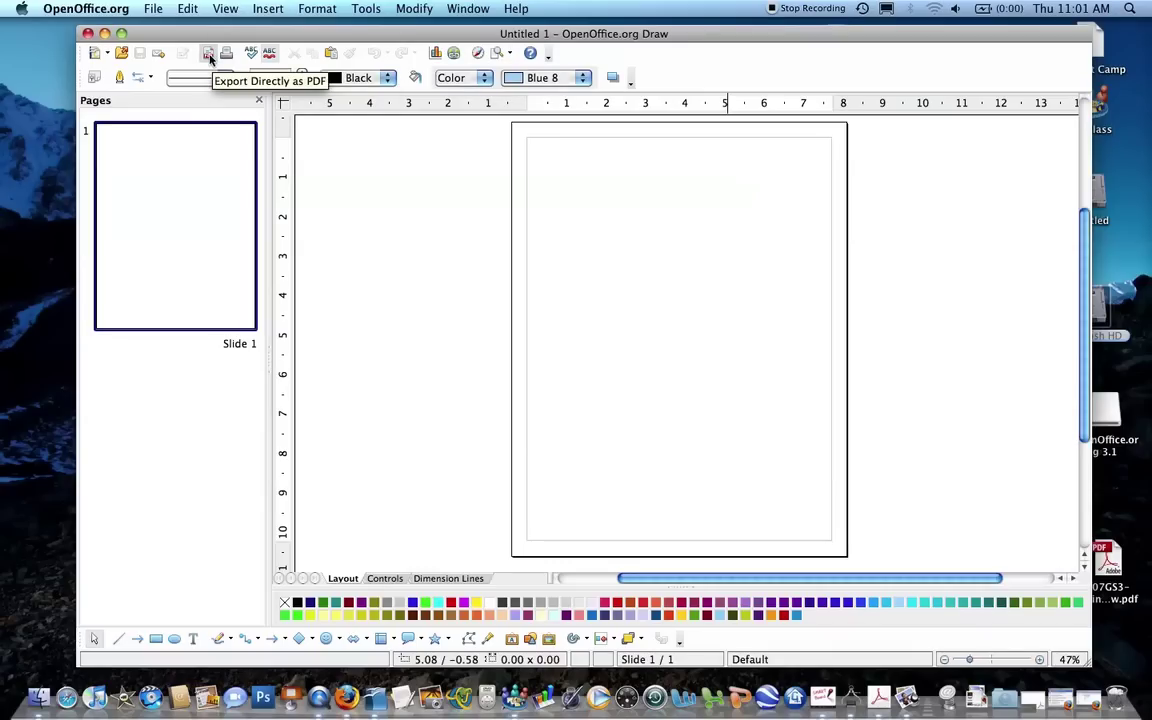
{"action": "left_click", "coordinate": [151, 9]}
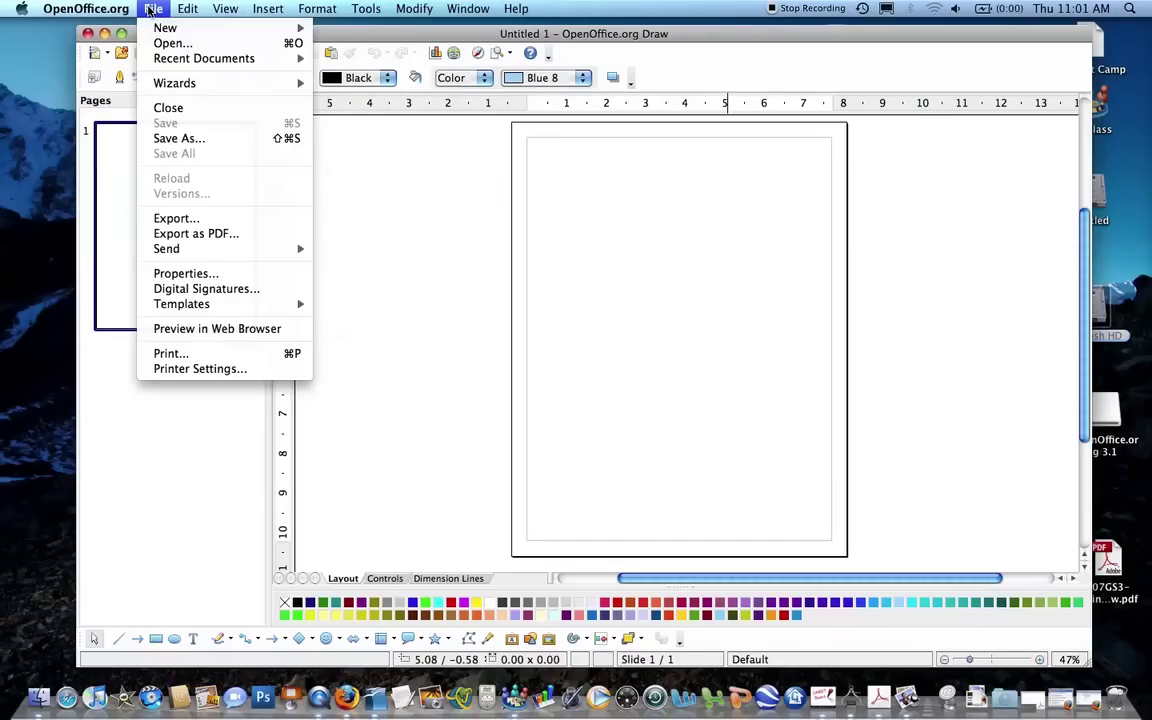
{"action": "mouse_move", "coordinate": [160, 30]}
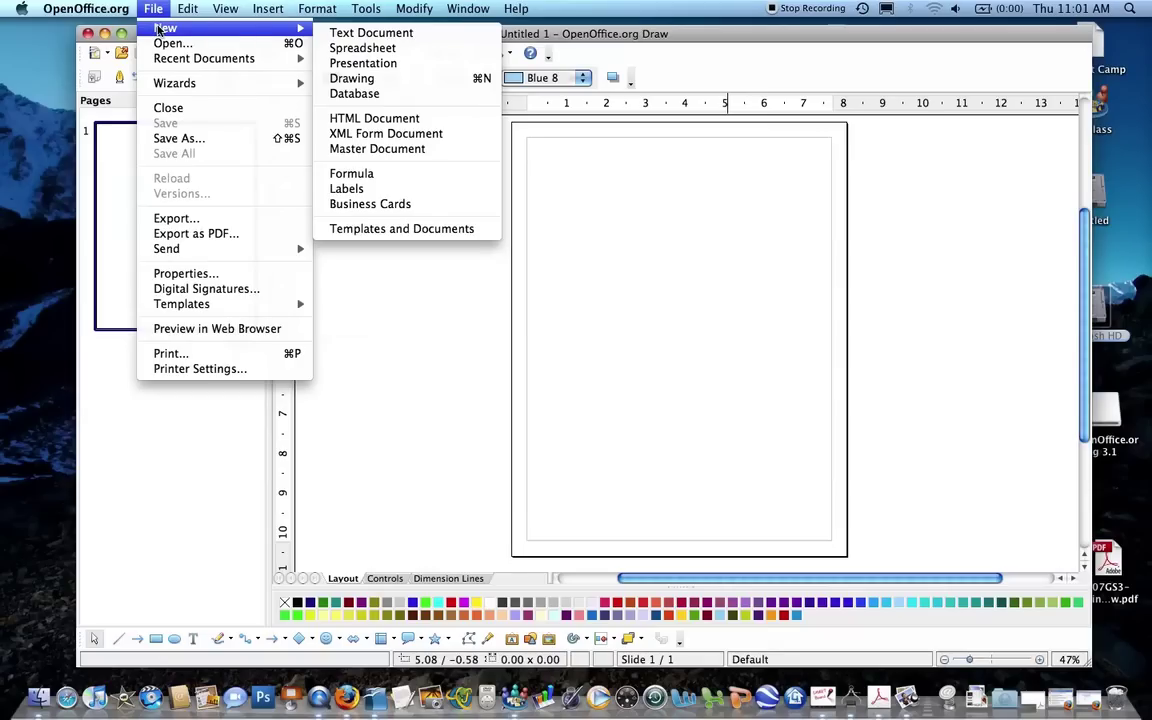
{"action": "left_click", "coordinate": [466, 437]}
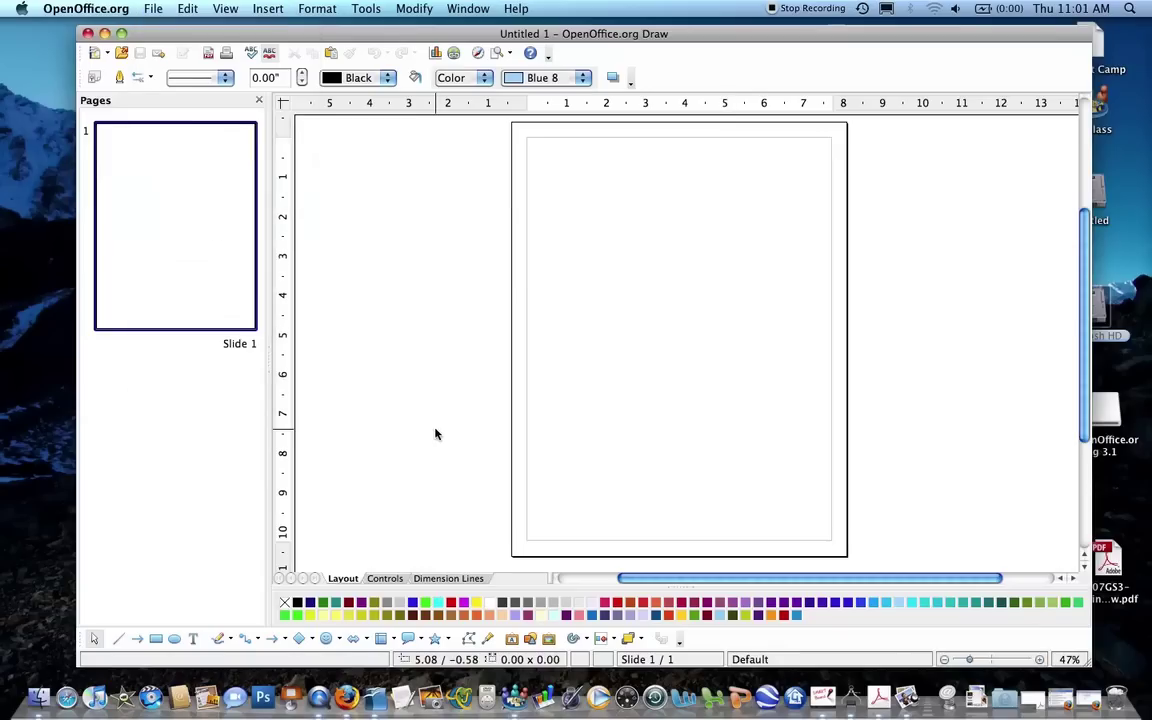
Step: Hide the Page Pane and then show it again
{"action": "left_click", "coordinate": [228, 8]}
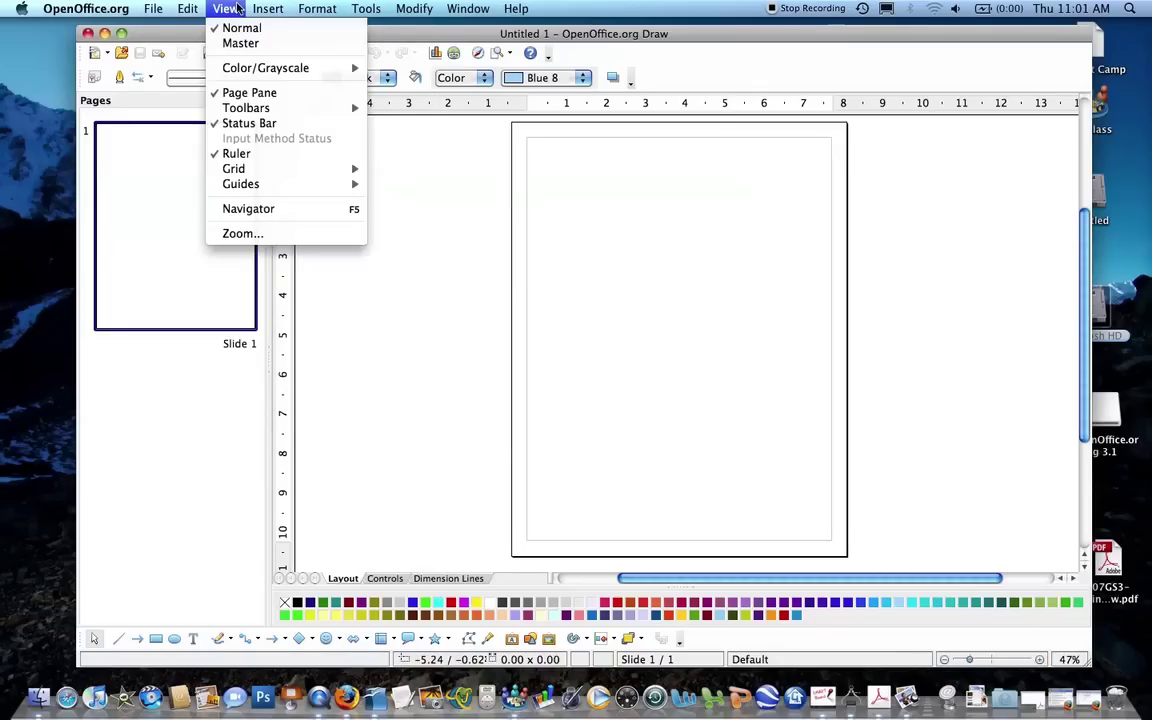
{"action": "left_click", "coordinate": [240, 92]}
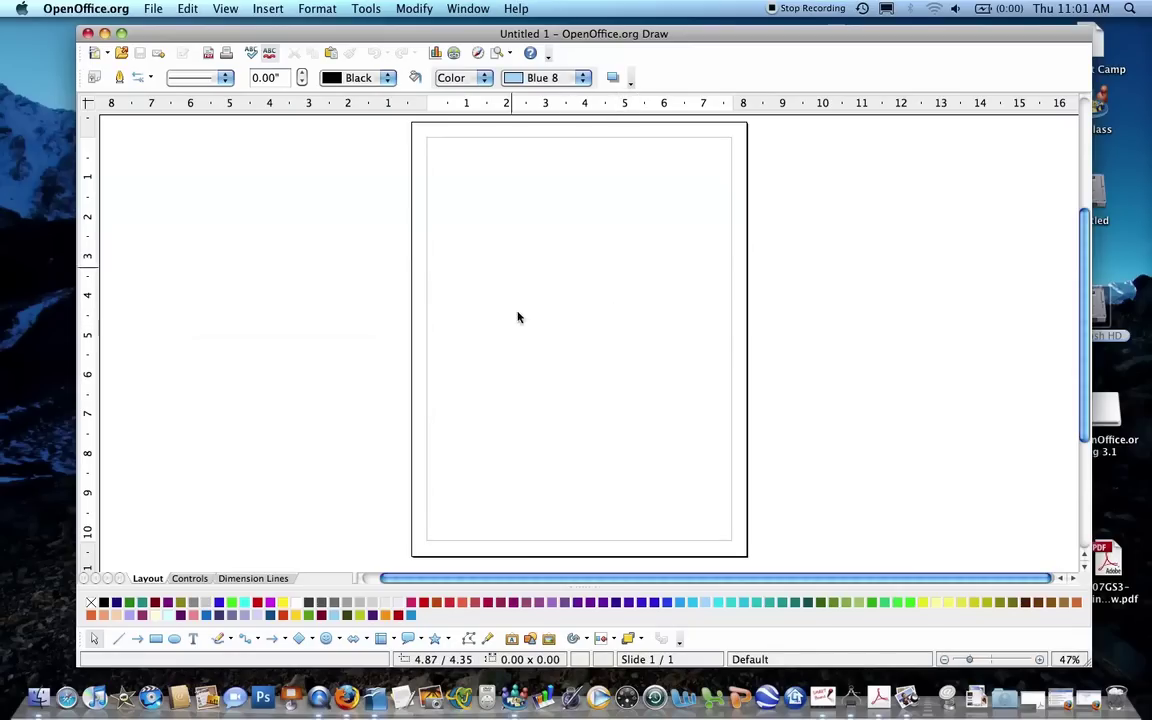
{"action": "left_click", "coordinate": [224, 9]}
{"action": "left_click", "coordinate": [250, 93]}
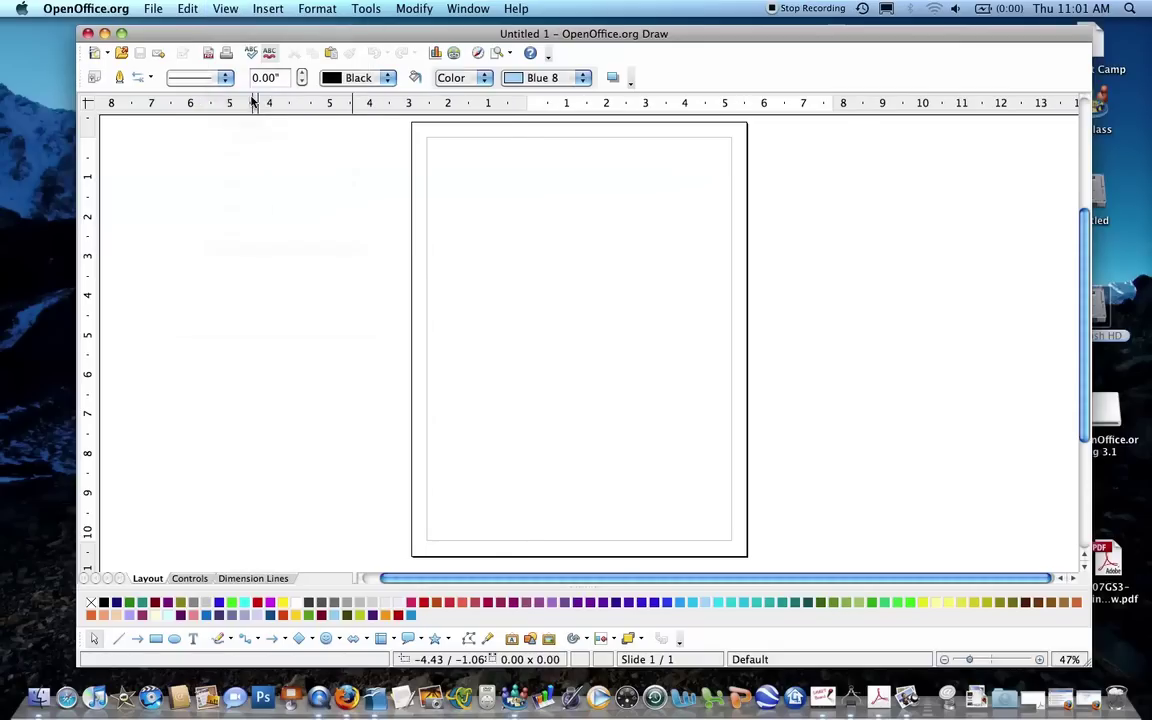
Step: Turn on the Text Formatting and Arrows toolbars, moving the floating Arrows palette off the page thumbnail
{"action": "left_click", "coordinate": [226, 9]}
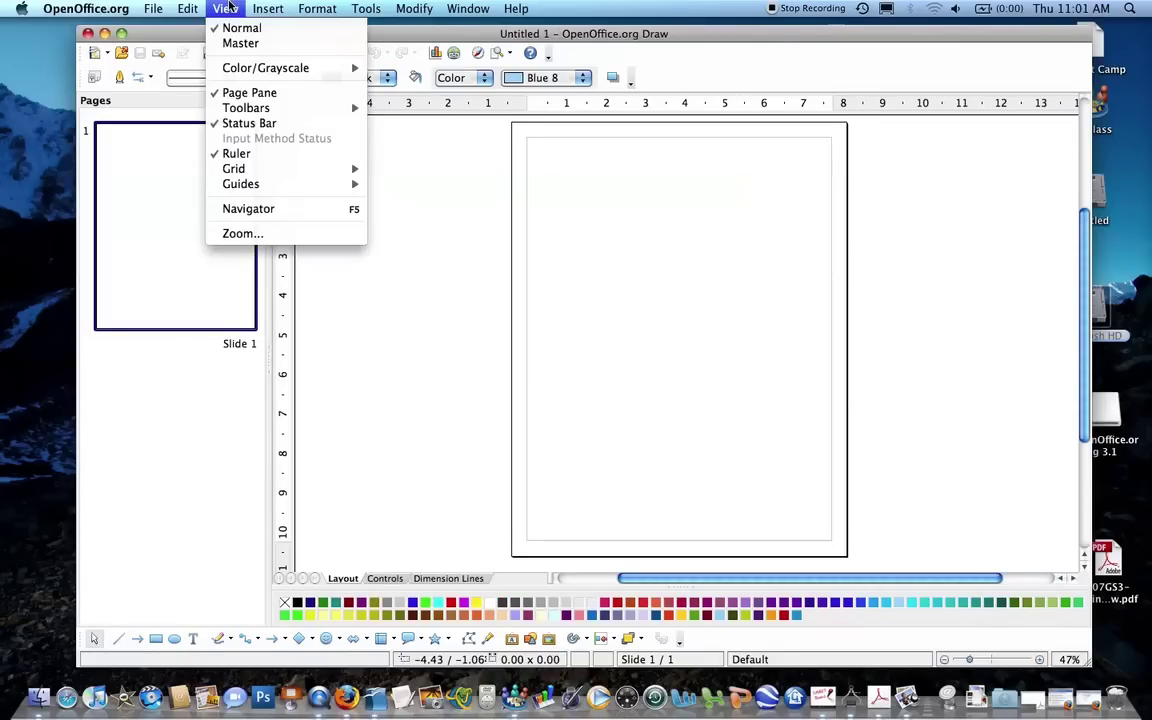
{"action": "mouse_move", "coordinate": [256, 108]}
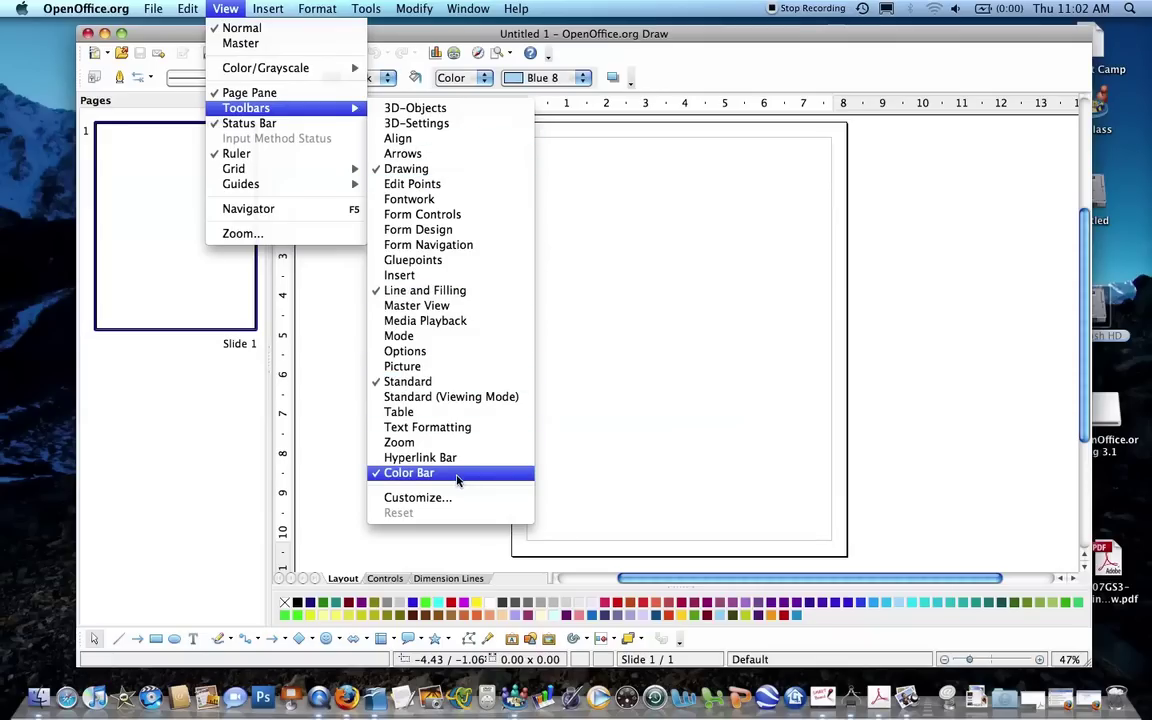
{"action": "left_click", "coordinate": [455, 430]}
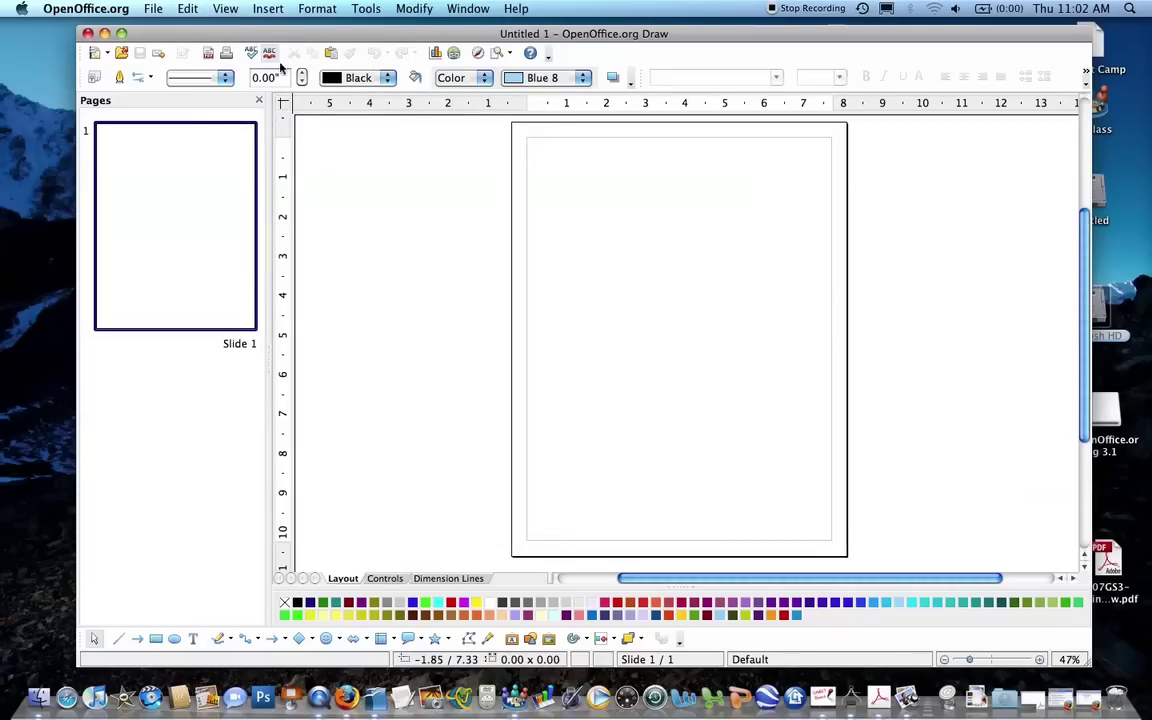
{"action": "left_click", "coordinate": [225, 8]}
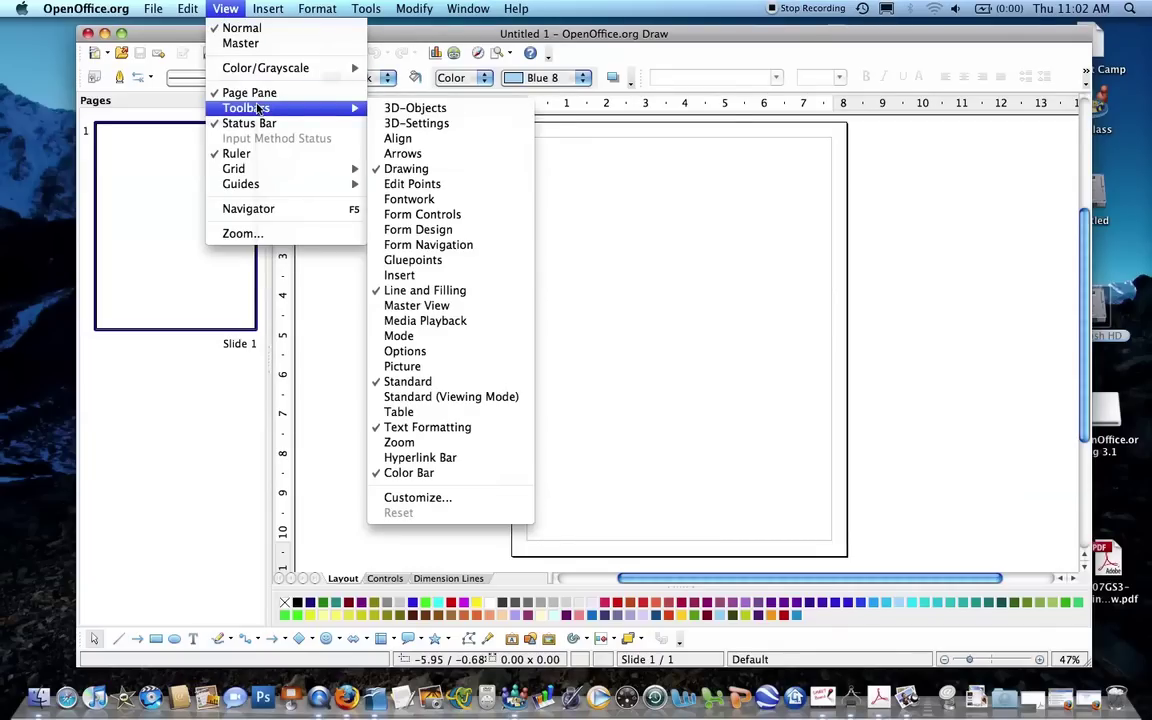
{"action": "left_click", "coordinate": [413, 154]}
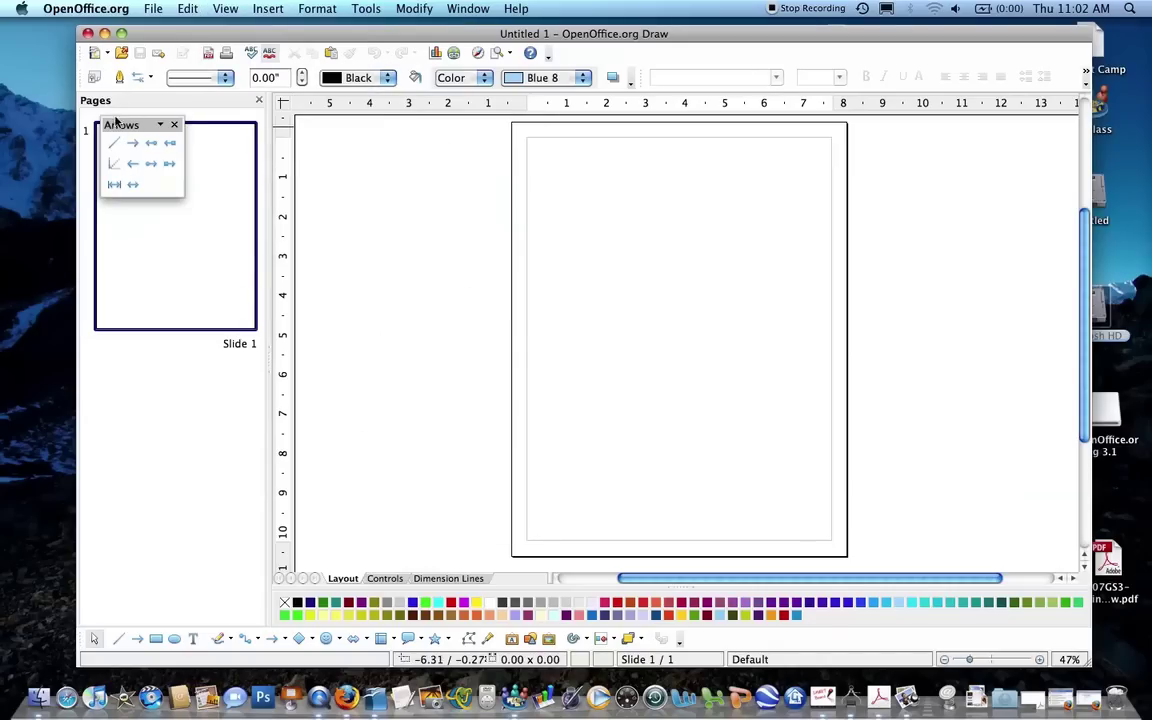
{"action": "left_click_drag", "start_coordinate": [129, 130], "coordinate": [181, 481]}
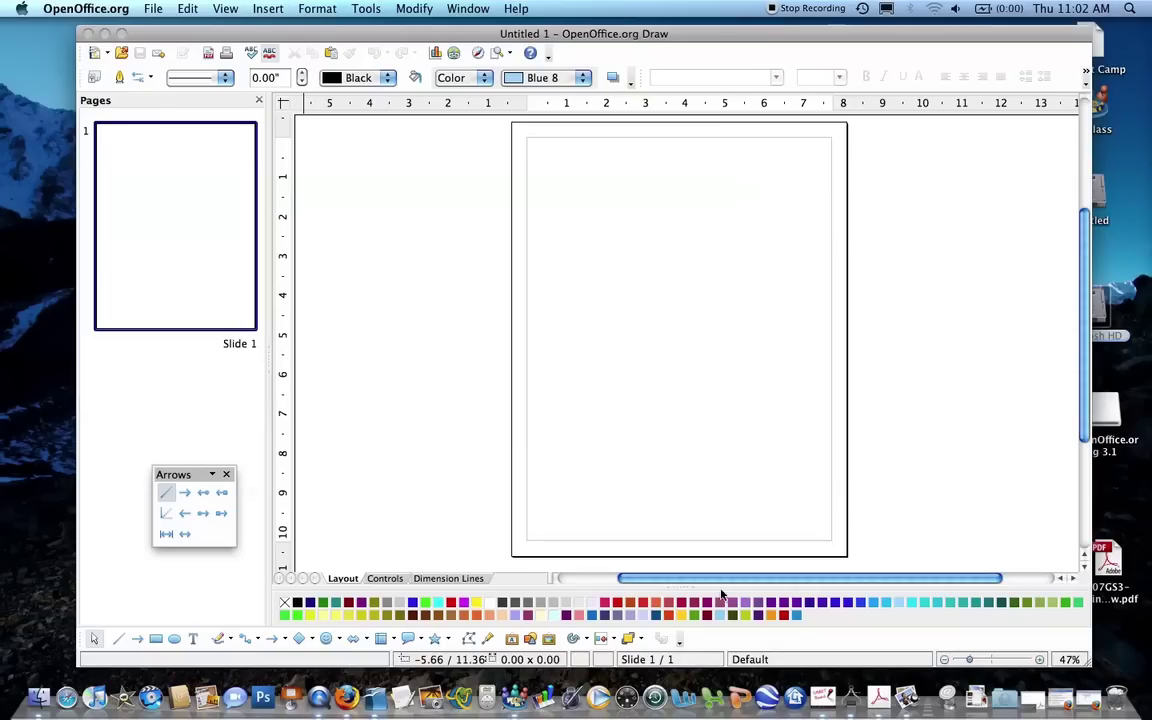
Step: Turn off the Color Bar
{"action": "left_click", "coordinate": [222, 9]}
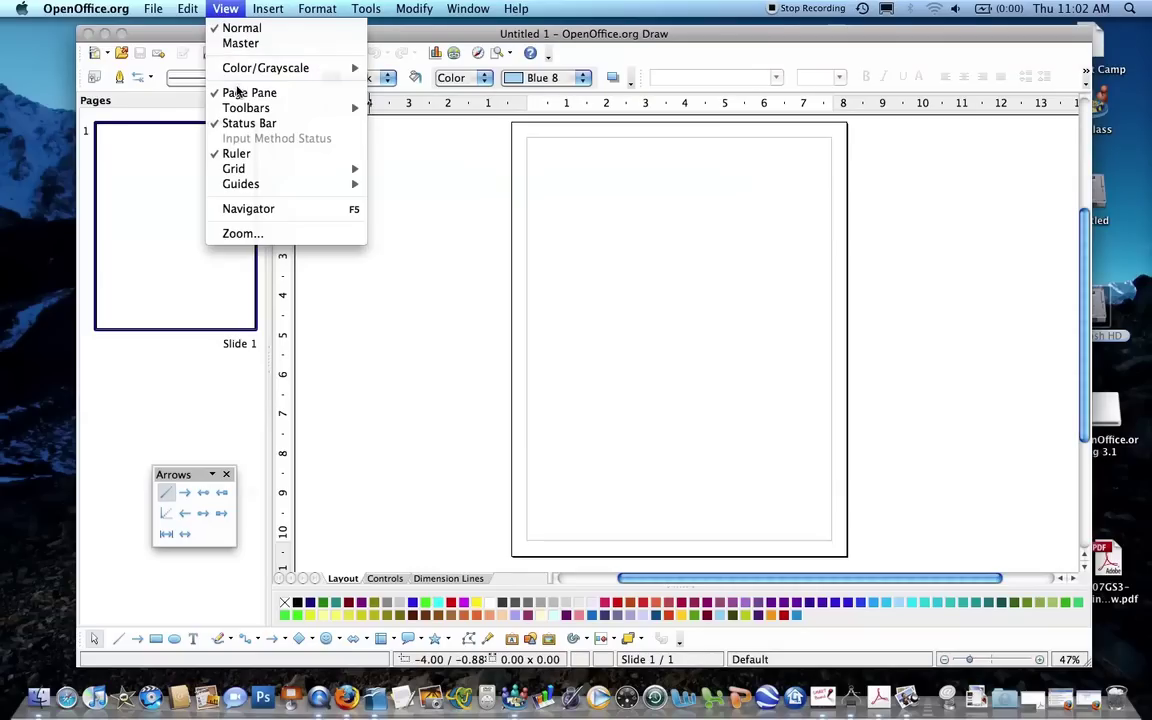
{"action": "mouse_move", "coordinate": [242, 106]}
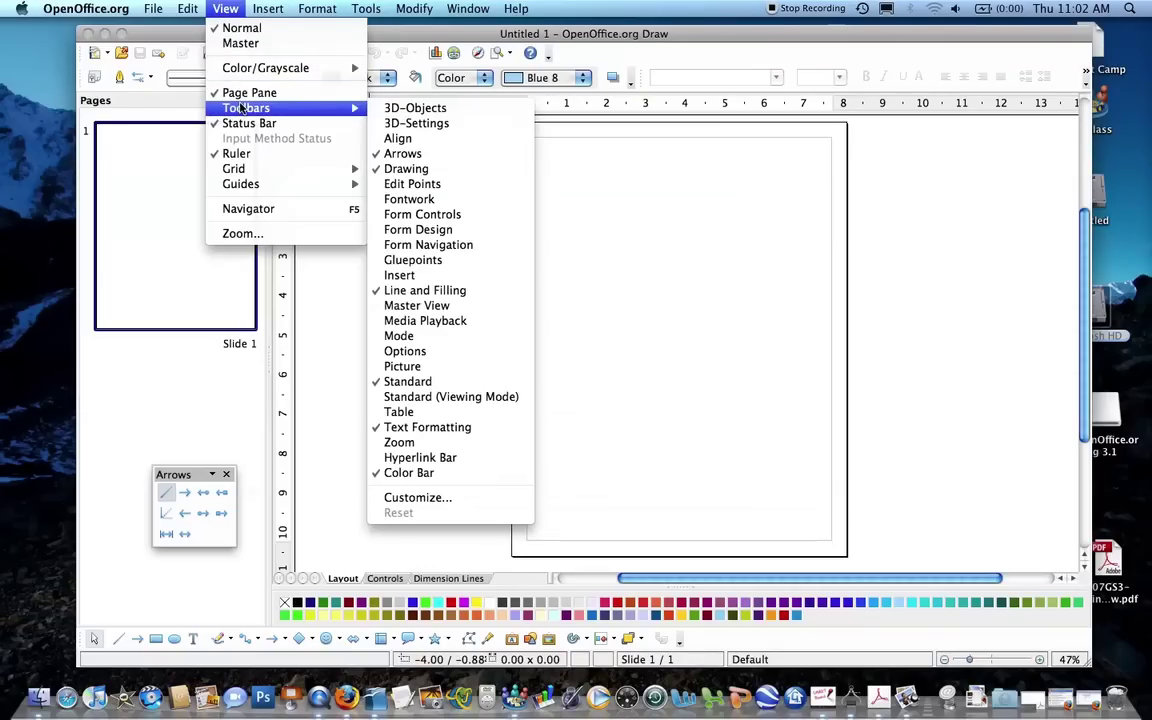
{"action": "left_click", "coordinate": [425, 472]}
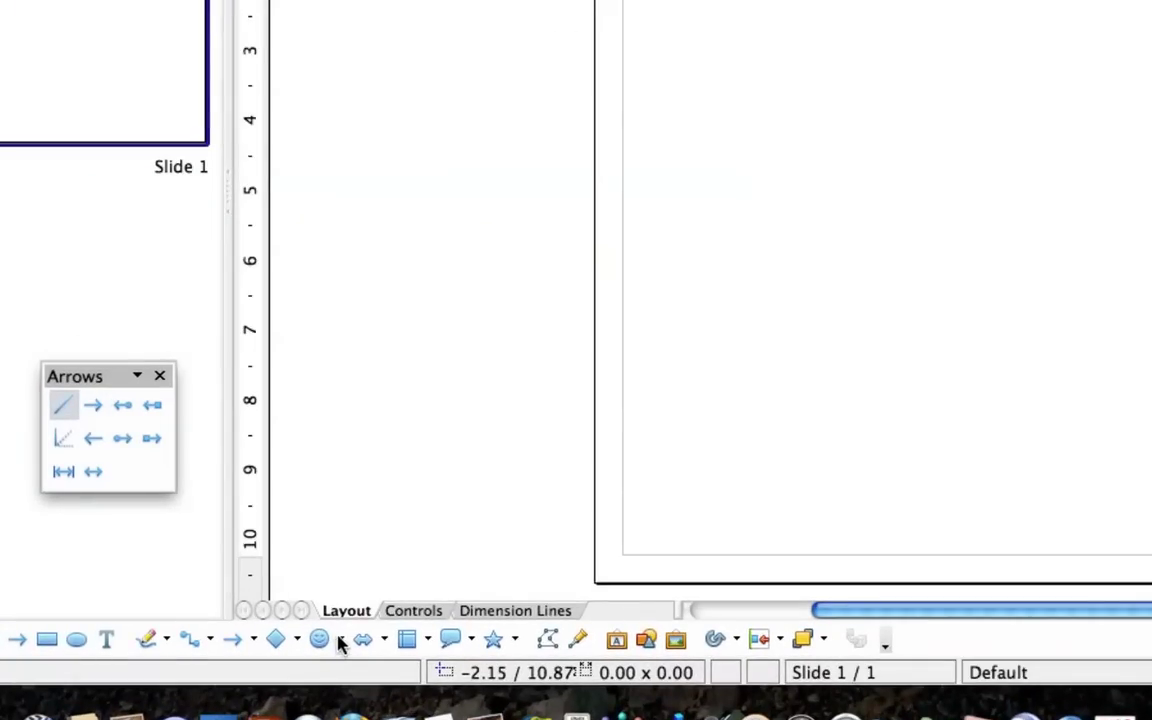
Step: Open the Basic Shapes flyout on the Drawing toolbar
{"action": "left_click", "coordinate": [296, 642]}
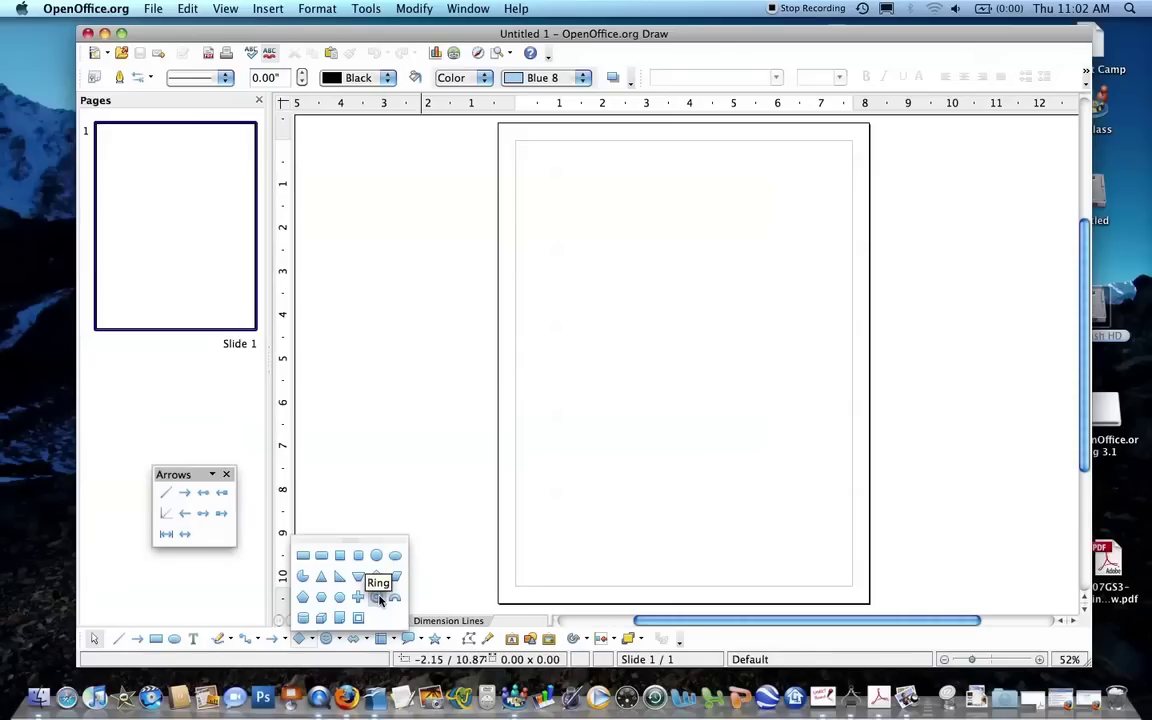
Step: Draw a light-blue (Blue 8) square near the top left of the page
{"action": "left_click", "coordinate": [337, 555]}
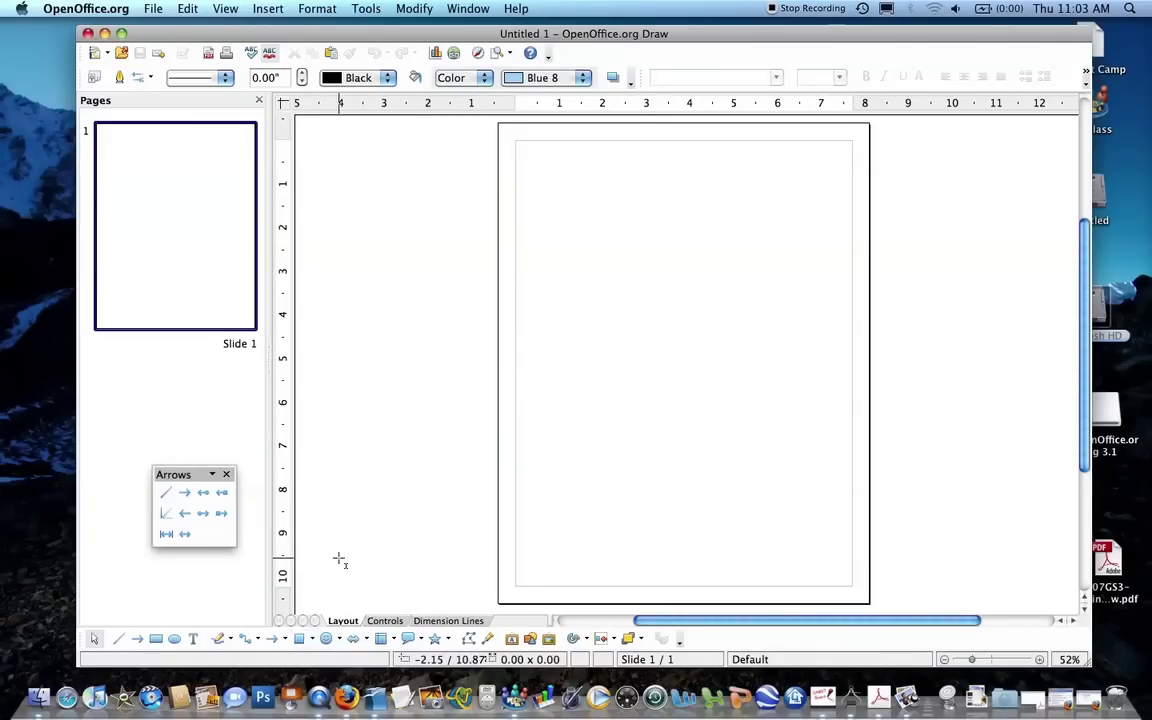
{"action": "left_click_drag", "start_coordinate": [559, 195], "coordinate": [638, 277]}
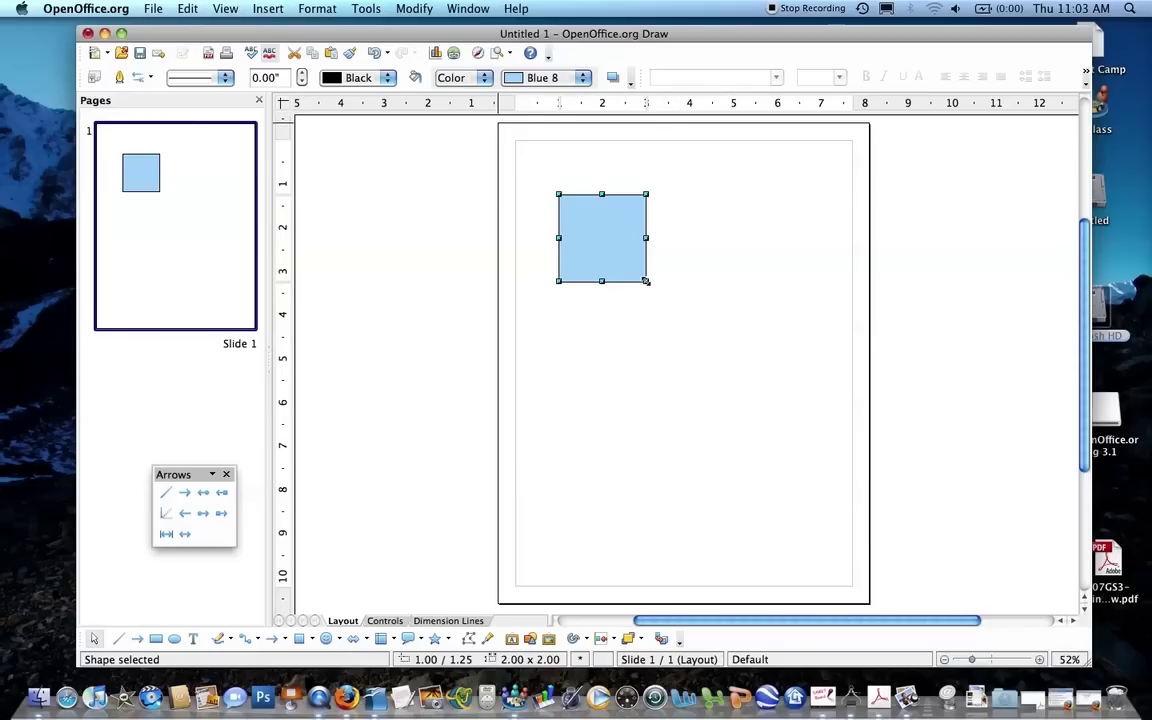
{"action": "left_click_drag", "start_coordinate": [646, 281], "coordinate": [637, 271]}
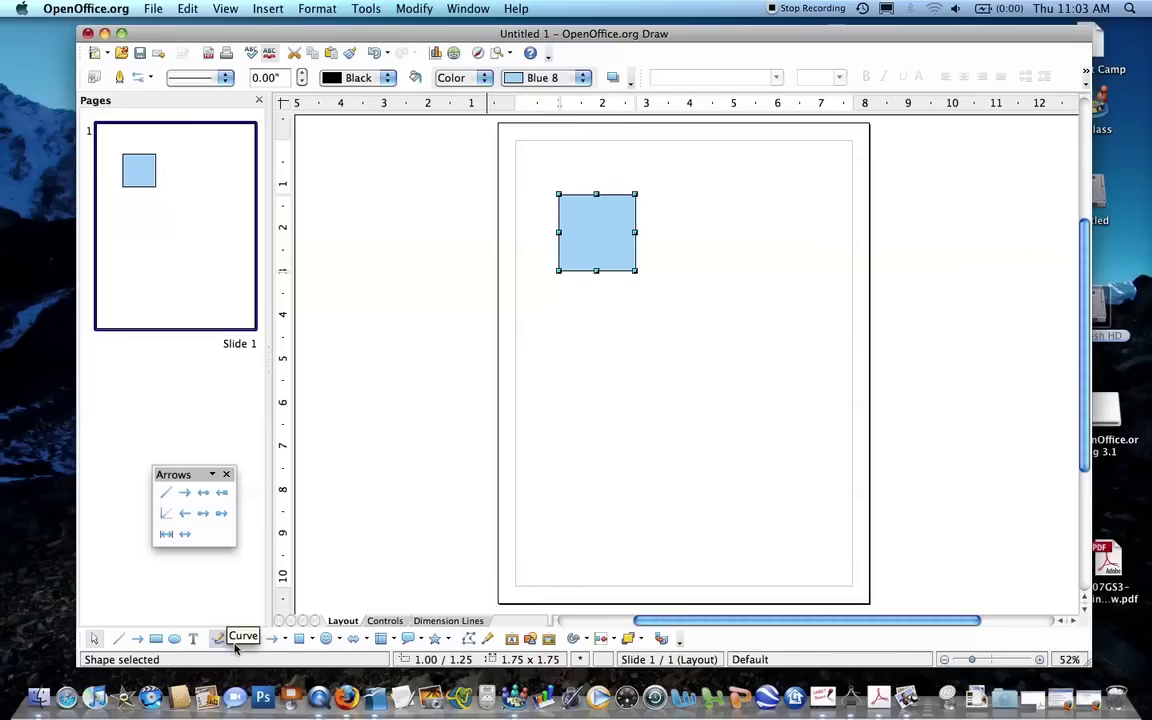
Step: Rotate the square 45° into a diamond and move it toward the top centre
{"action": "left_click", "coordinate": [416, 9]}
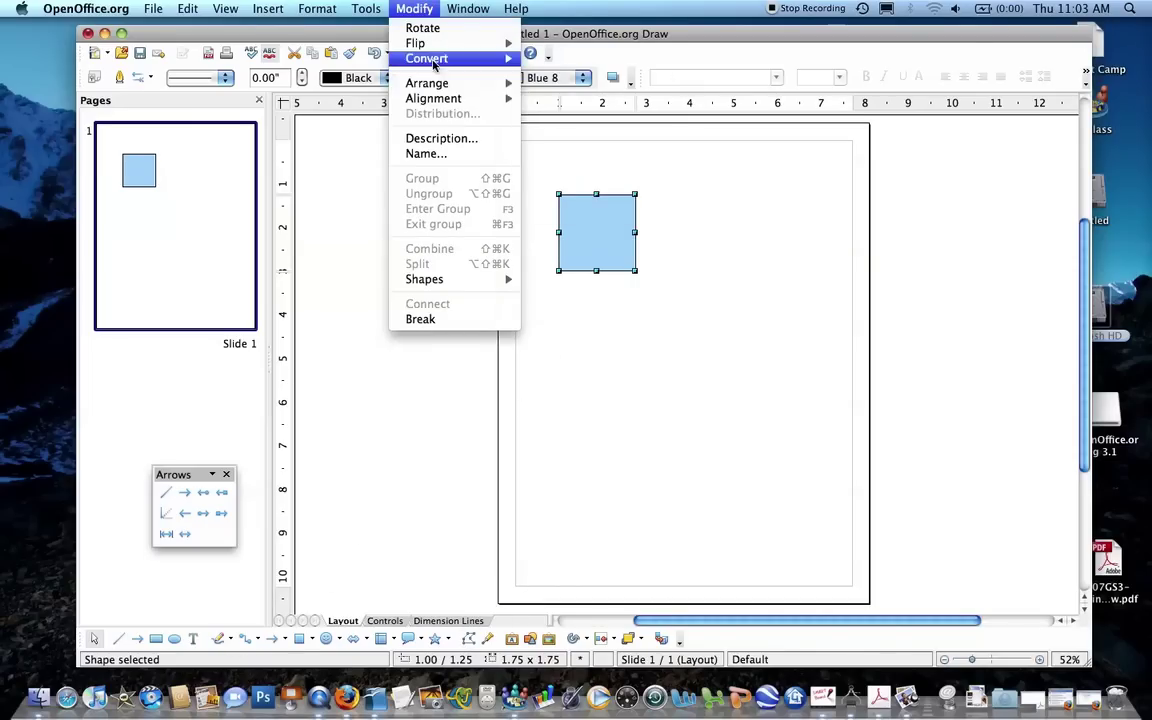
{"action": "left_click", "coordinate": [414, 28]}
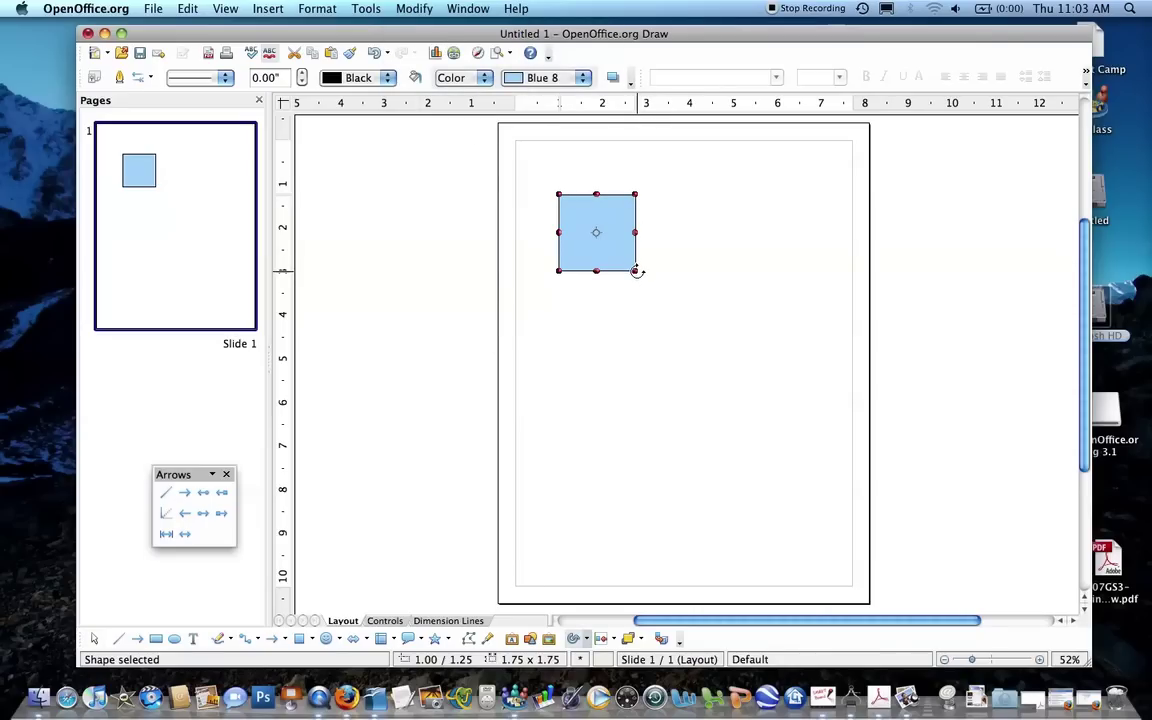
{"action": "left_click_drag", "start_coordinate": [637, 271], "coordinate": [597, 296]}
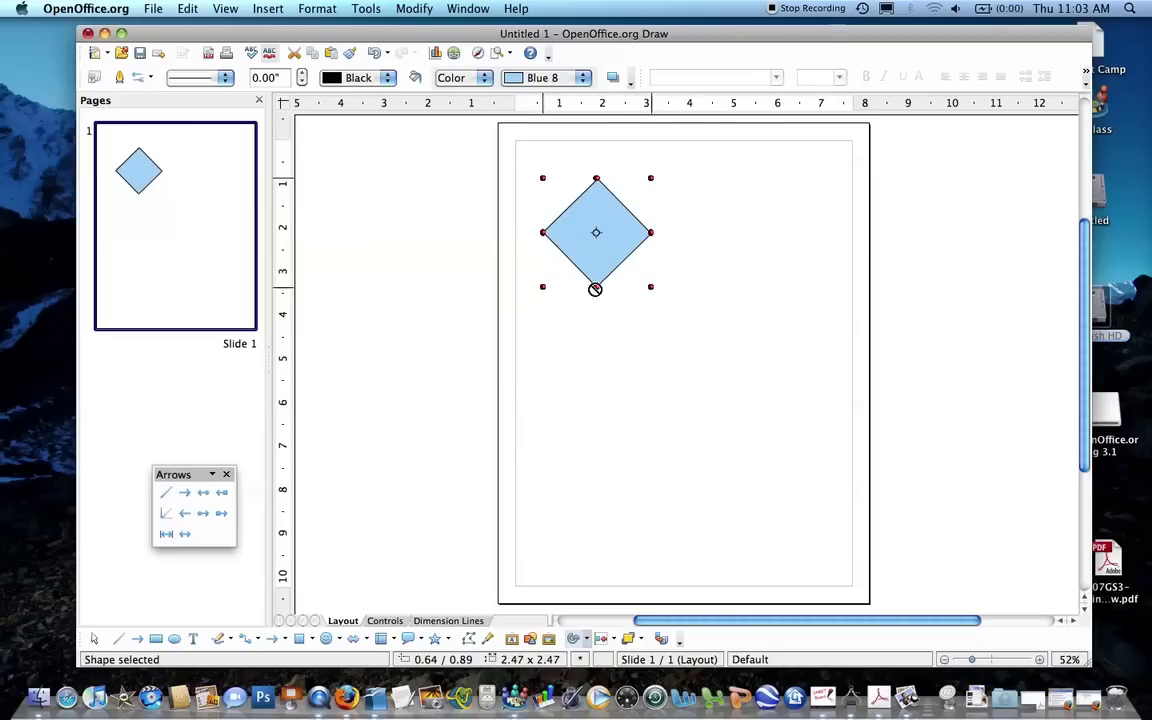
{"action": "left_click_drag", "start_coordinate": [600, 219], "coordinate": [689, 198]}
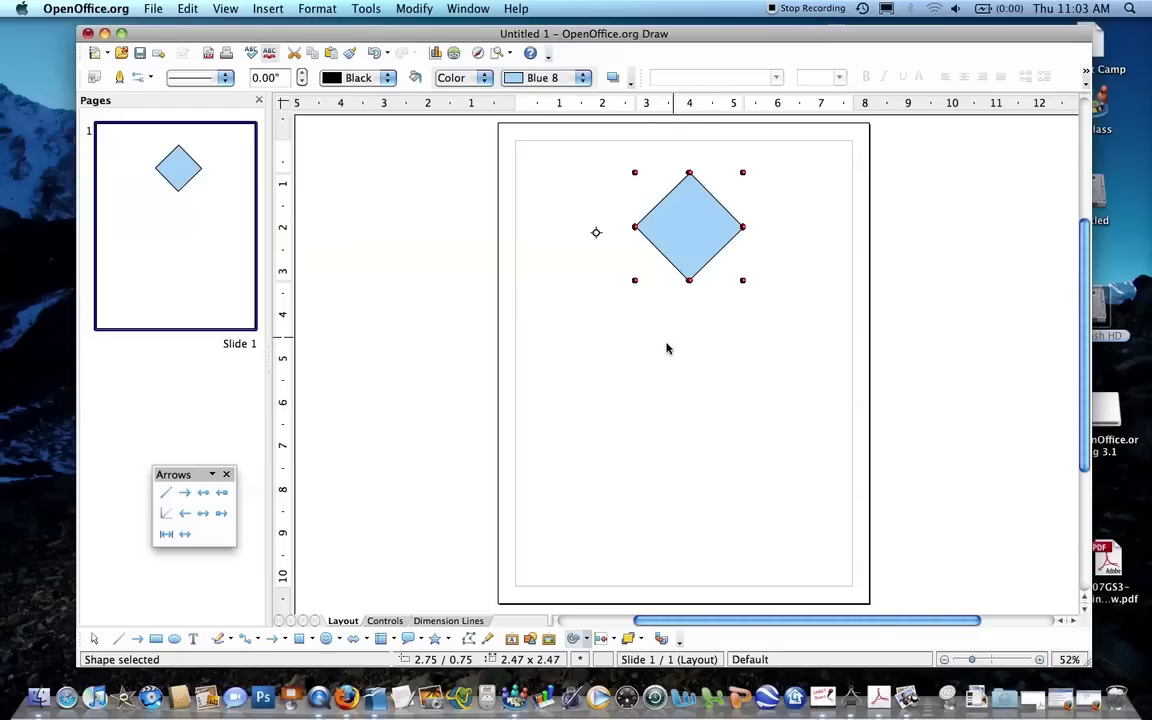
Step: Draw an ellipse overlapping the diamond and tilt it slightly
{"action": "left_click", "coordinate": [174, 638]}
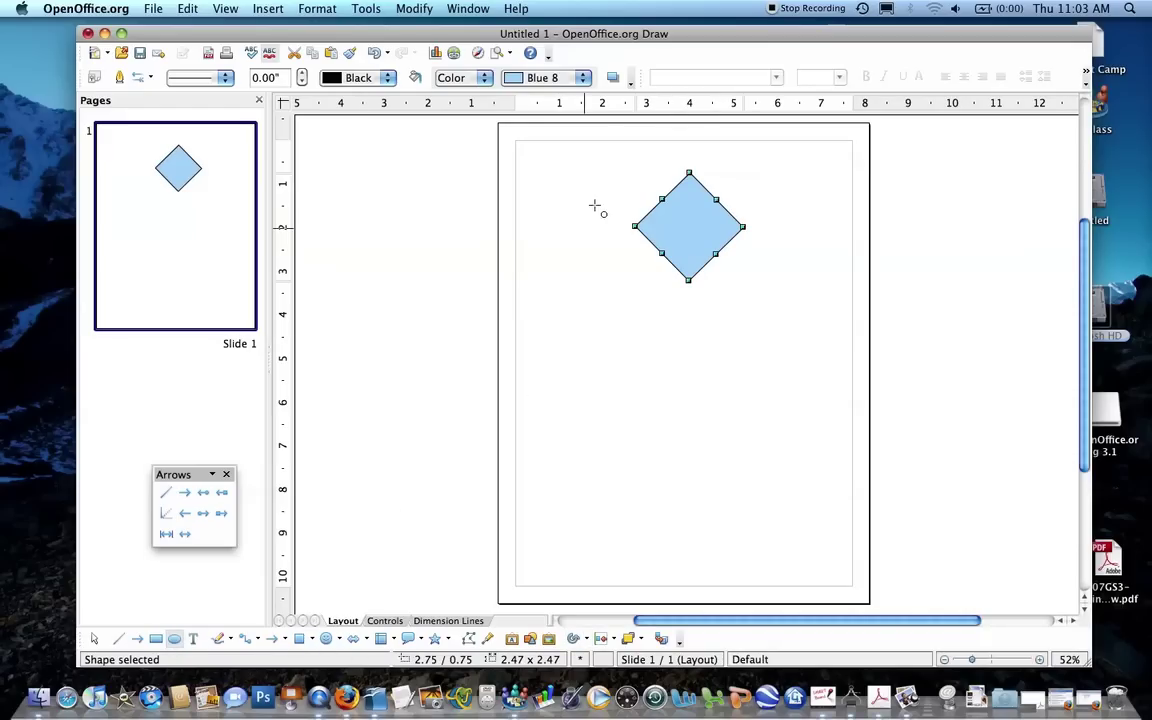
{"action": "left_click_drag", "start_coordinate": [592, 184], "coordinate": [689, 260]}
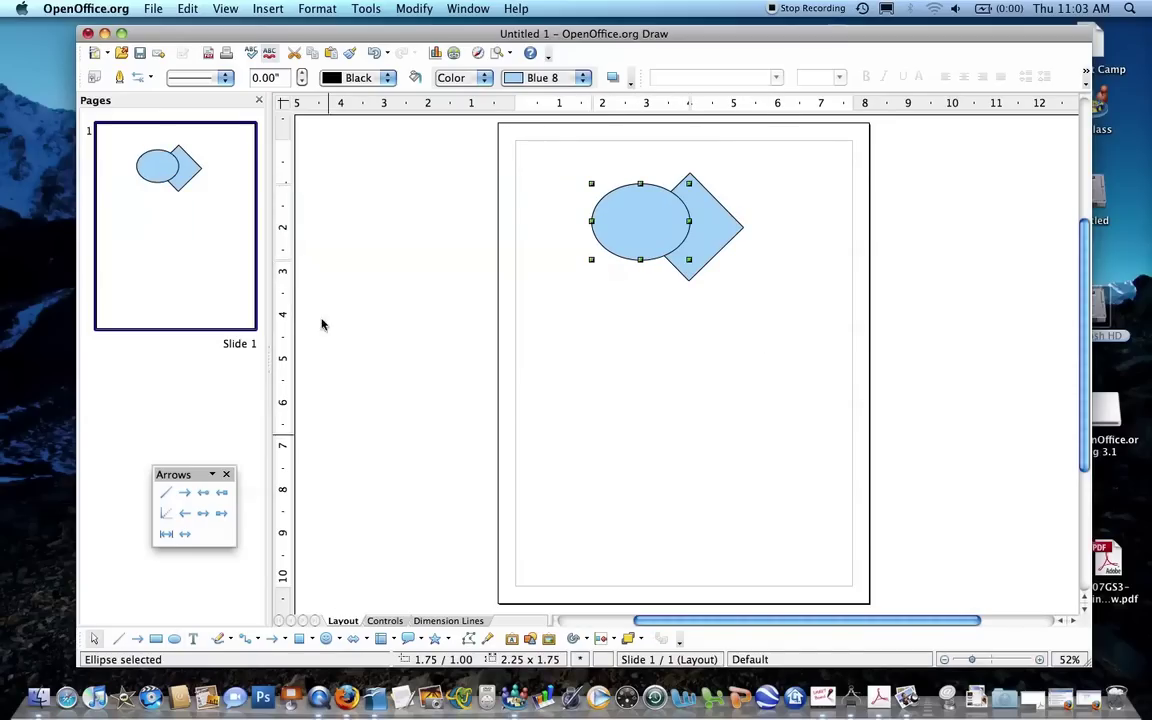
{"action": "left_click", "coordinate": [412, 8]}
{"action": "left_click", "coordinate": [419, 26]}
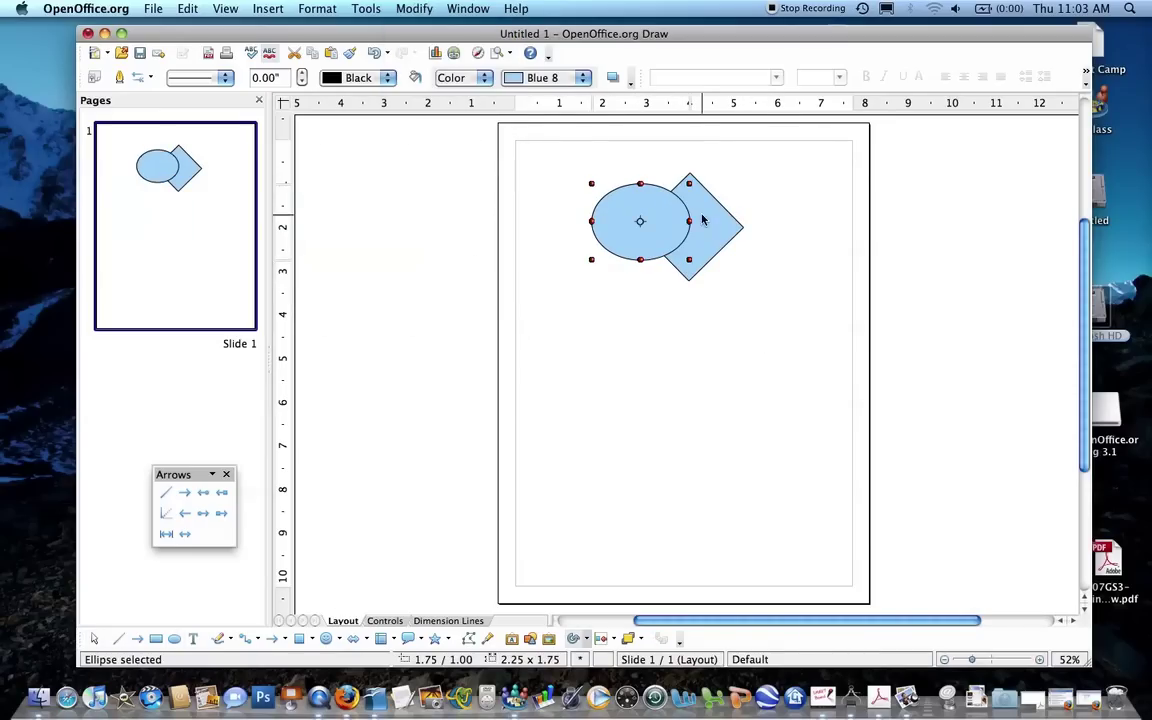
{"action": "left_click_drag", "start_coordinate": [689, 184], "coordinate": [706, 220]}
{"action": "left_click", "coordinate": [572, 305]}
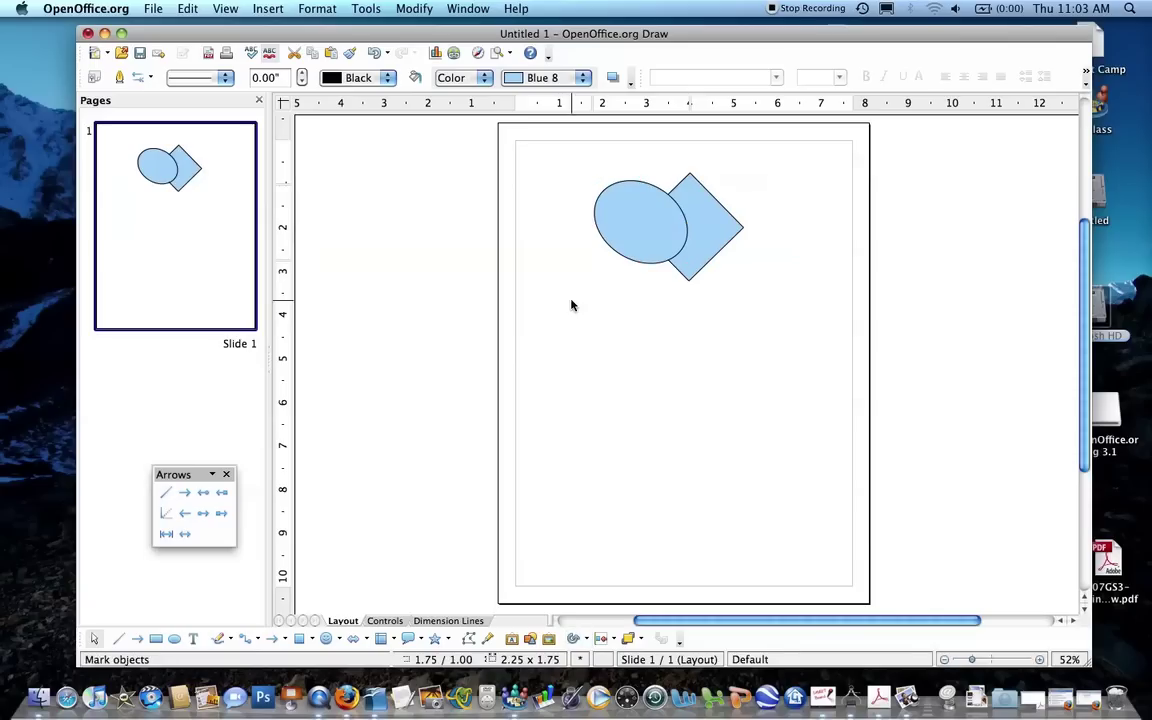
Step: Select the ellipse and bring it in front of the diamond
{"action": "left_click", "coordinate": [403, 9]}
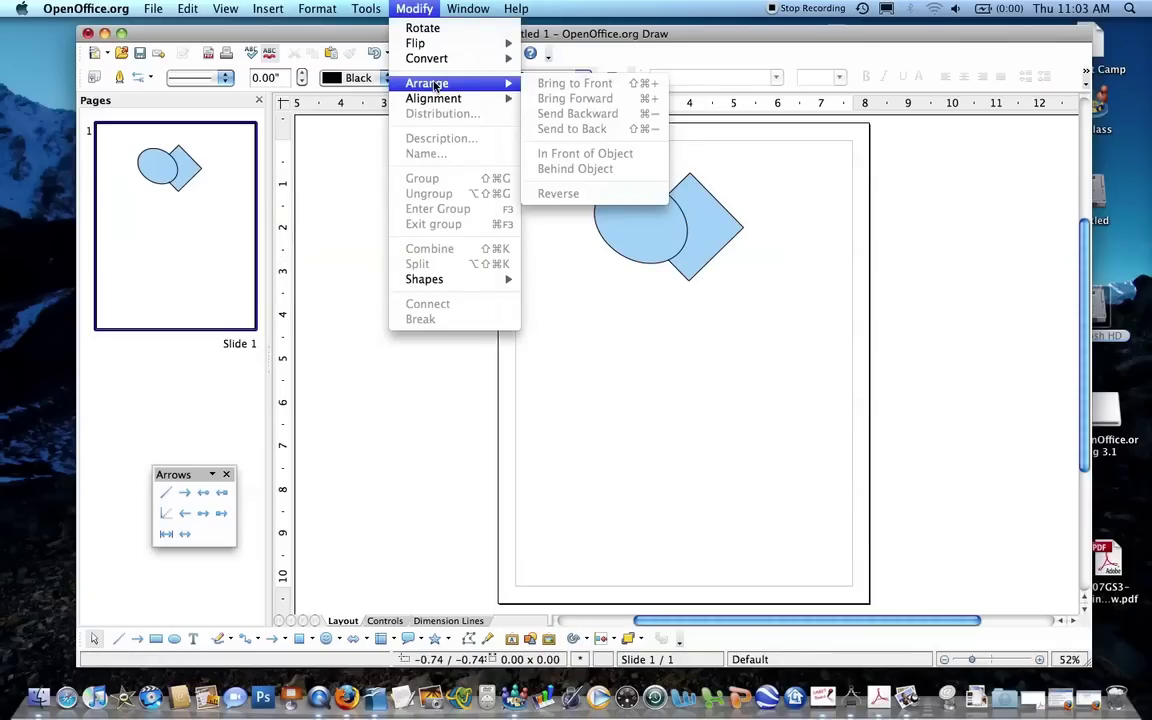
{"action": "mouse_move", "coordinate": [439, 98]}
{"action": "left_click", "coordinate": [656, 220]}
{"action": "left_click", "coordinate": [650, 219]}
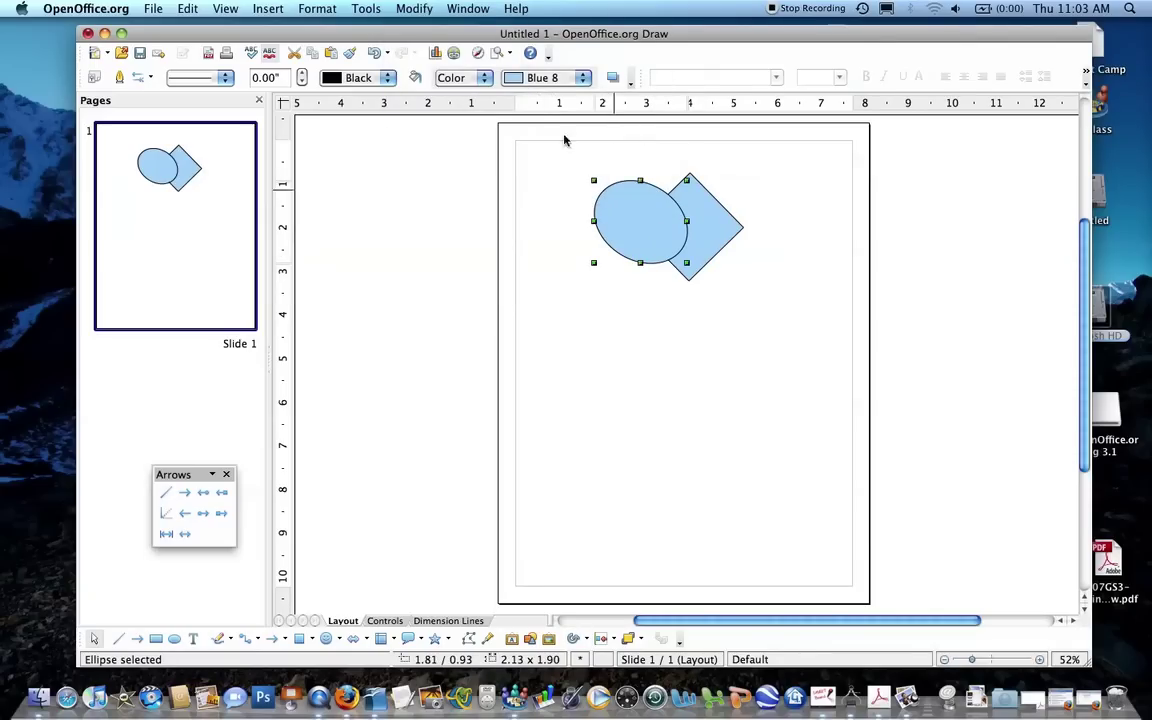
{"action": "left_click", "coordinate": [713, 218]}
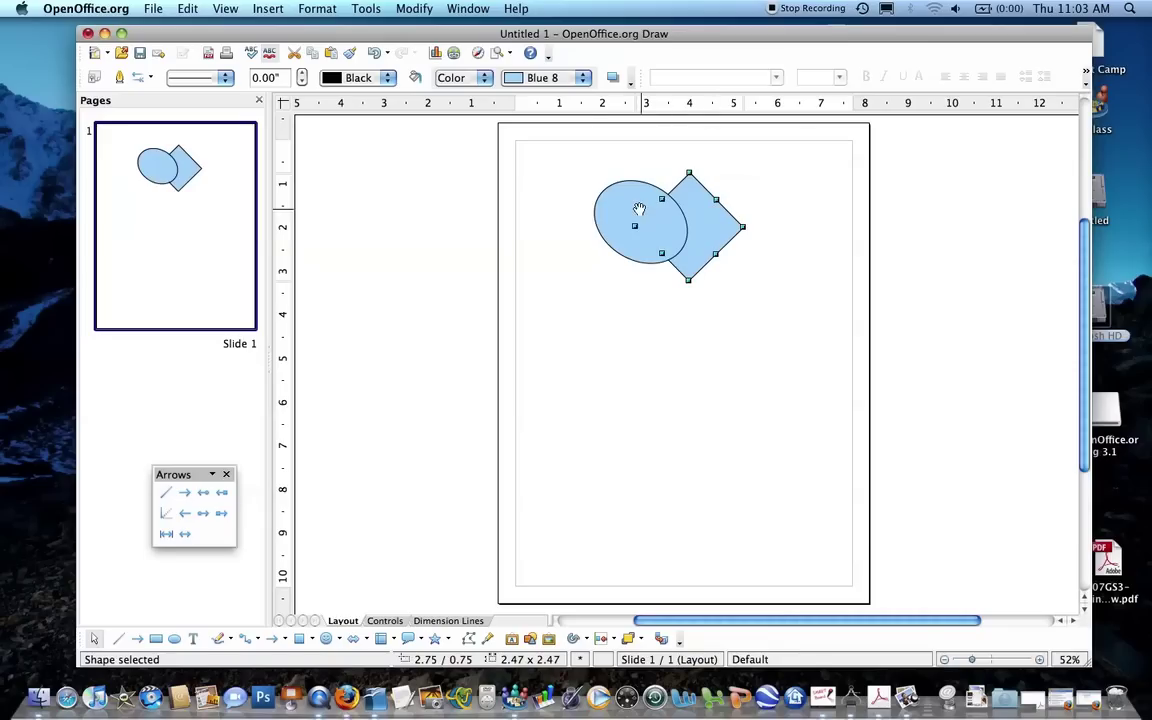
{"action": "left_click_drag", "start_coordinate": [638, 213], "coordinate": [635, 217]}
{"action": "left_click", "coordinate": [412, 12]}
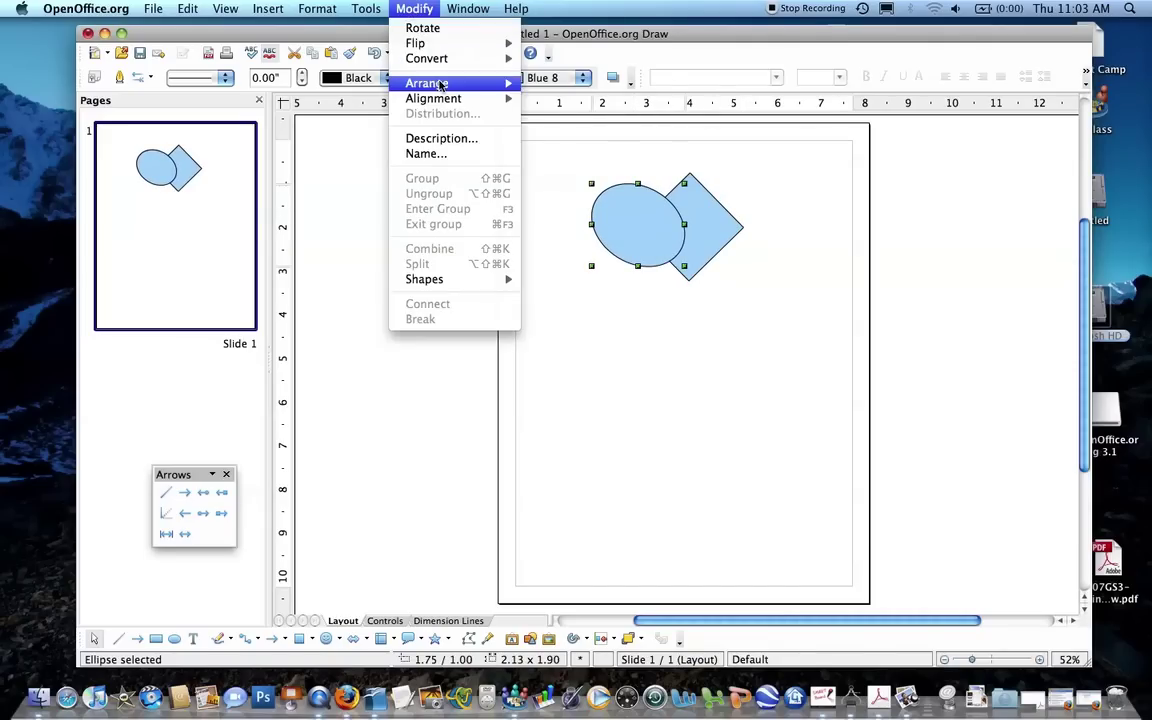
{"action": "mouse_move", "coordinate": [441, 88]}
{"action": "left_click", "coordinate": [600, 84]}
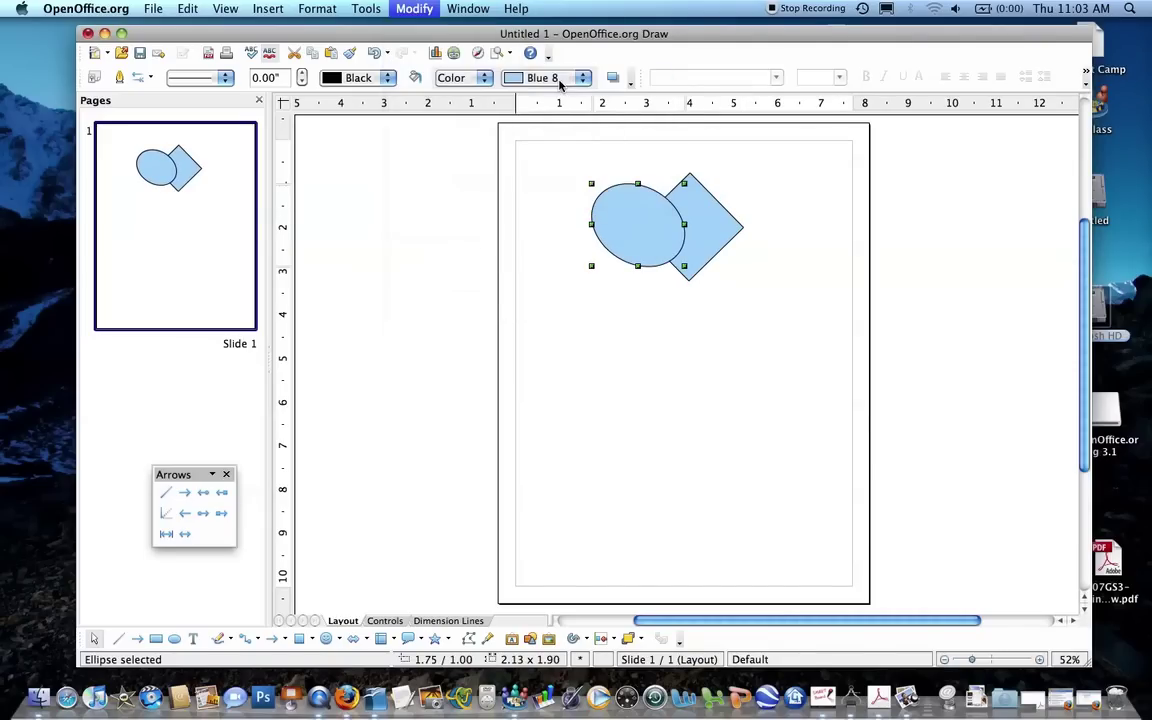
Step: Send the ellipse behind the diamond, then move it below the diamond
{"action": "left_click", "coordinate": [414, 9]}
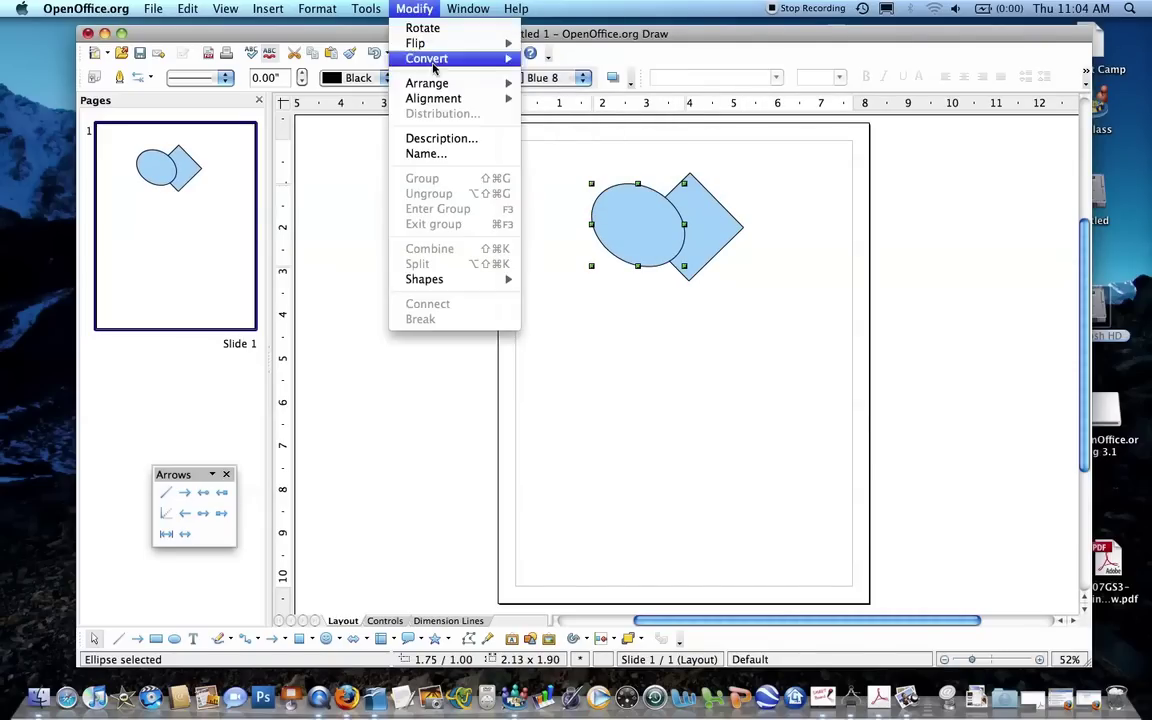
{"action": "mouse_move", "coordinate": [400, 83]}
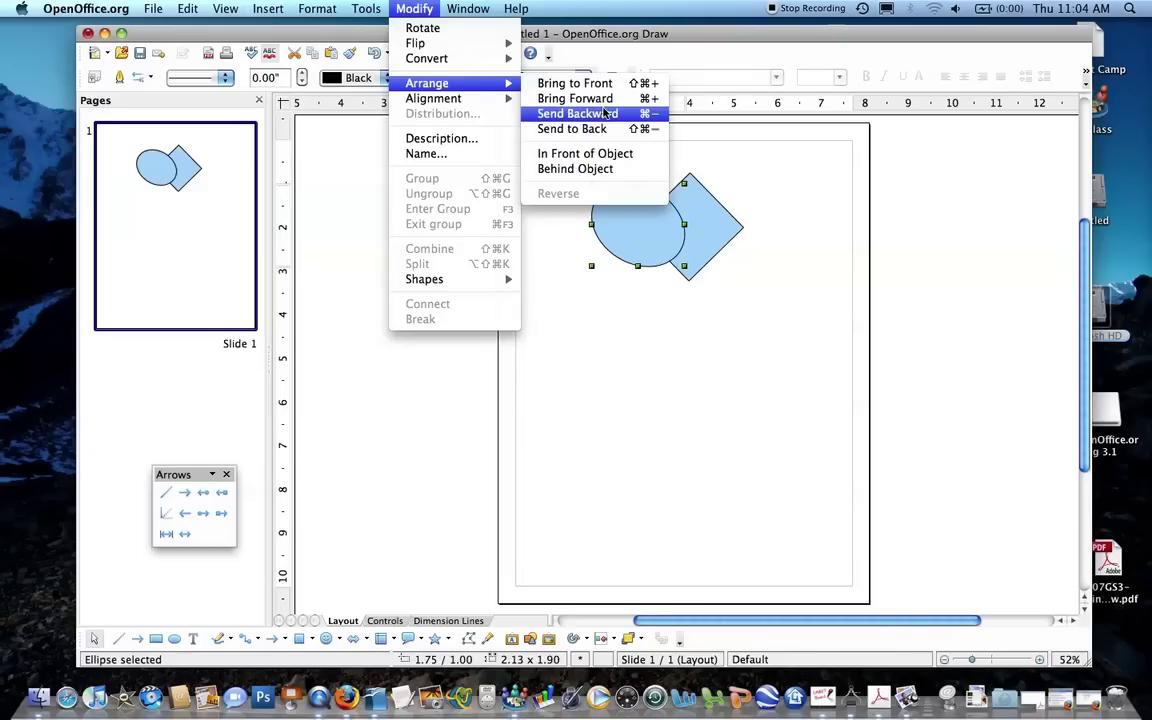
{"action": "left_click", "coordinate": [604, 129]}
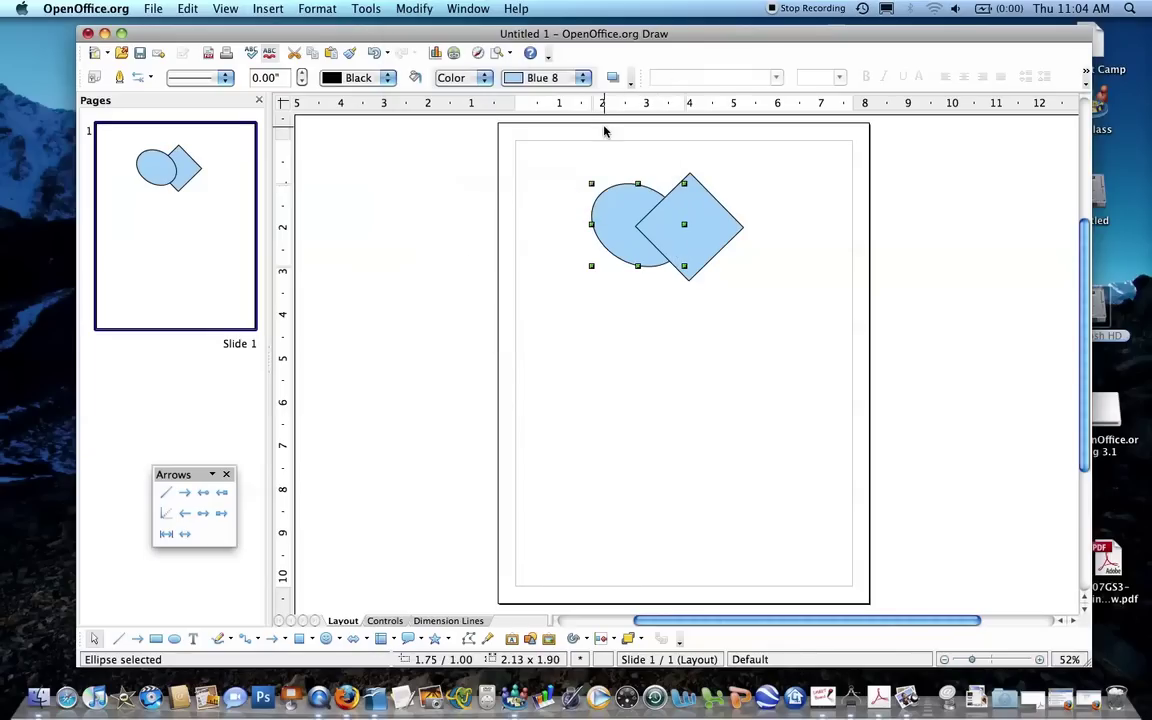
{"action": "left_click", "coordinate": [707, 211]}
{"action": "left_click", "coordinate": [774, 195]}
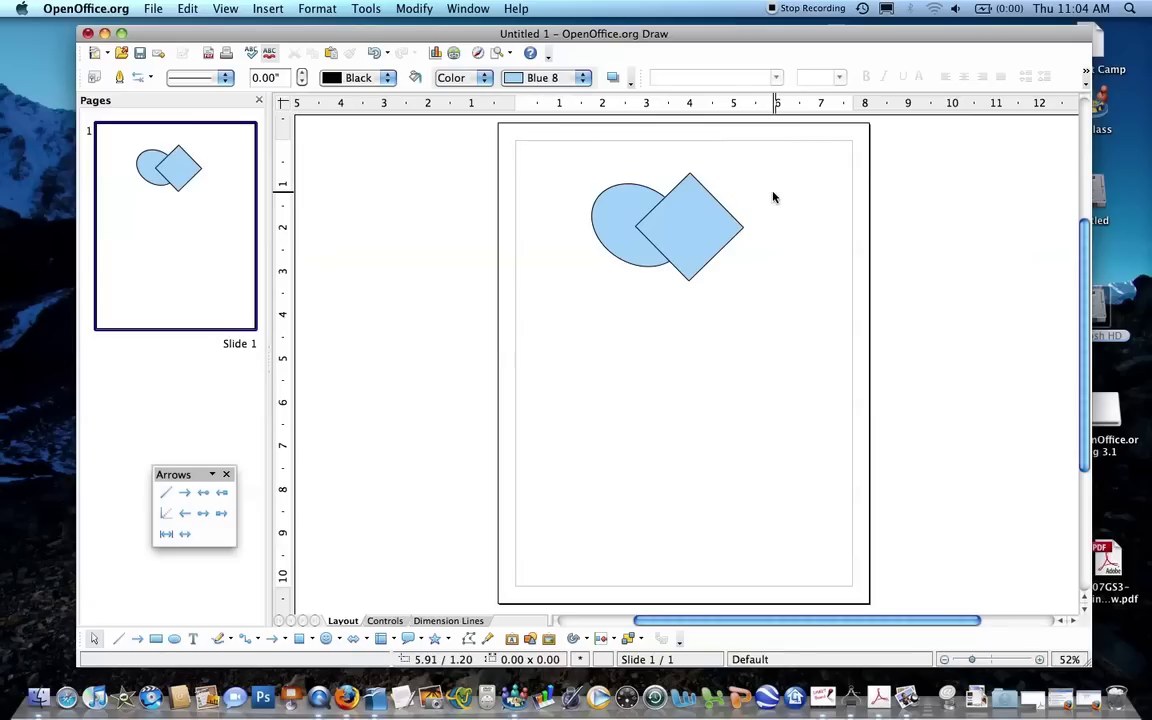
{"action": "left_click", "coordinate": [615, 199]}
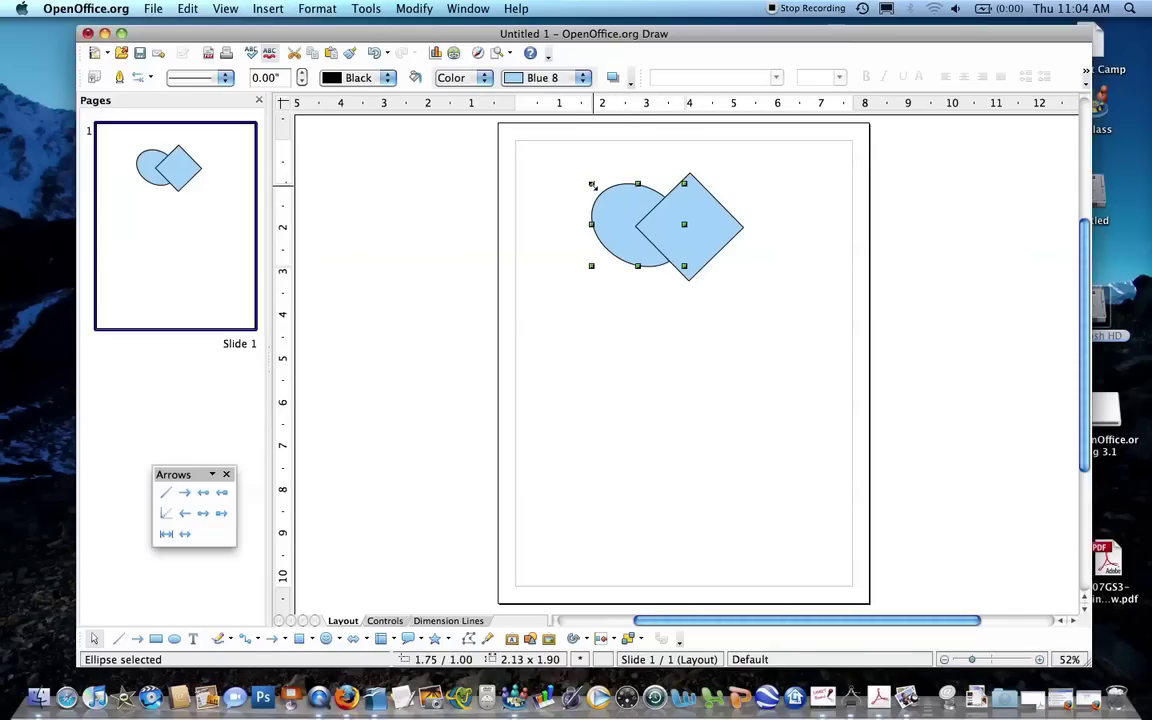
{"action": "left_click_drag", "start_coordinate": [619, 213], "coordinate": [674, 327]}
Step: Draw a Preparation hexagon from the Flowcharts palette below the ellipse
{"action": "left_click", "coordinate": [811, 268]}
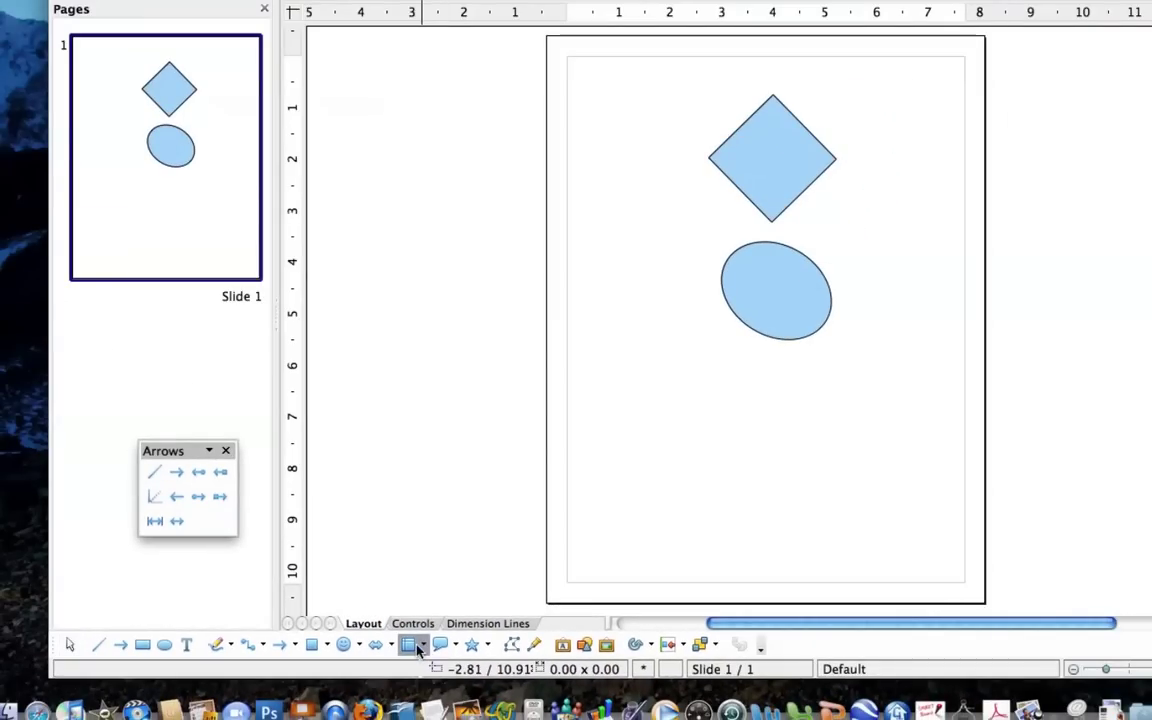
{"action": "left_click", "coordinate": [424, 645]}
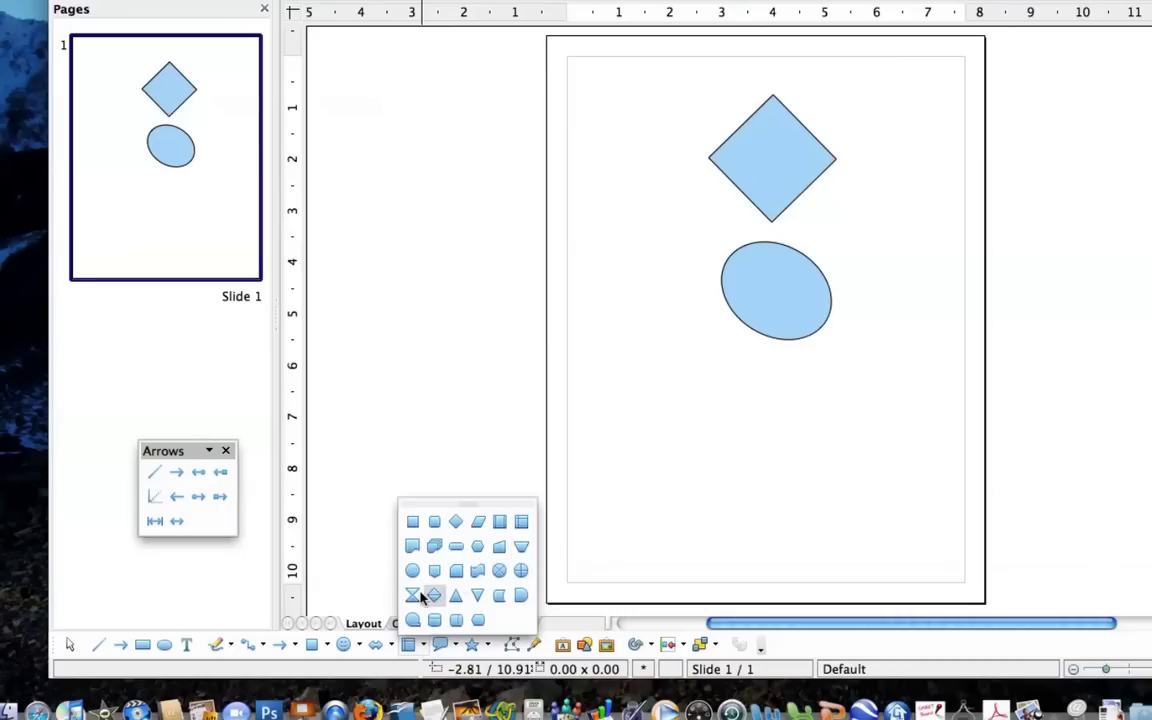
{"action": "left_click", "coordinate": [477, 546]}
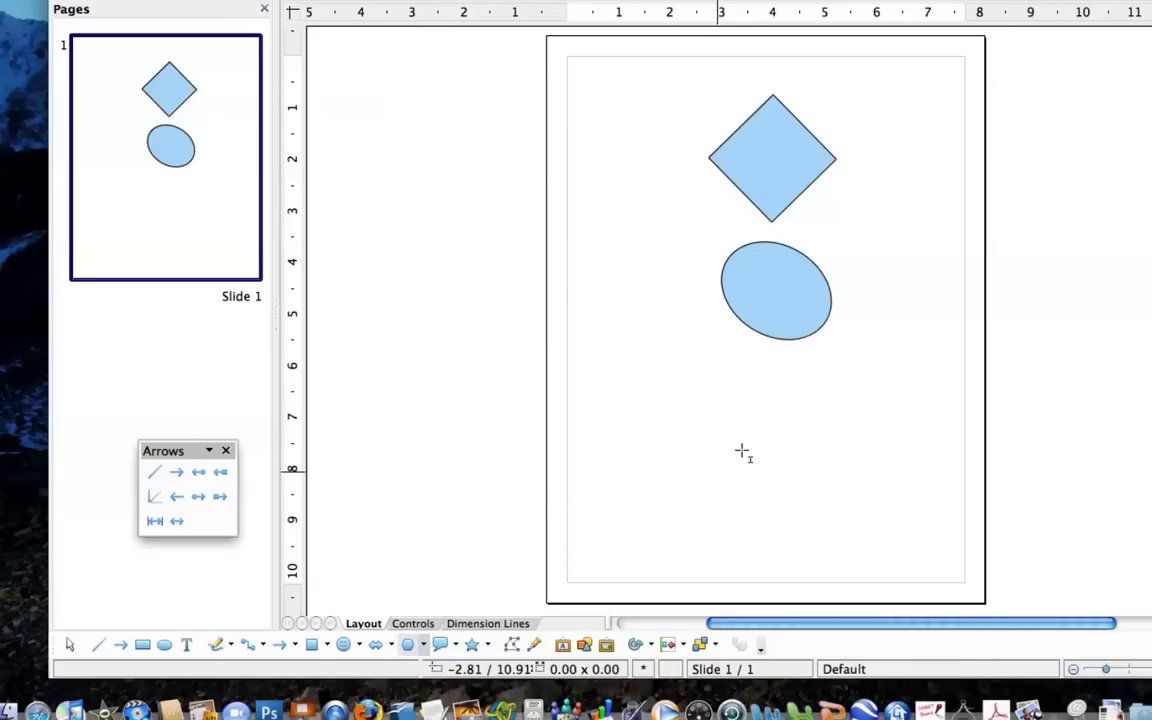
{"action": "left_click_drag", "start_coordinate": [746, 390], "coordinate": [838, 466]}
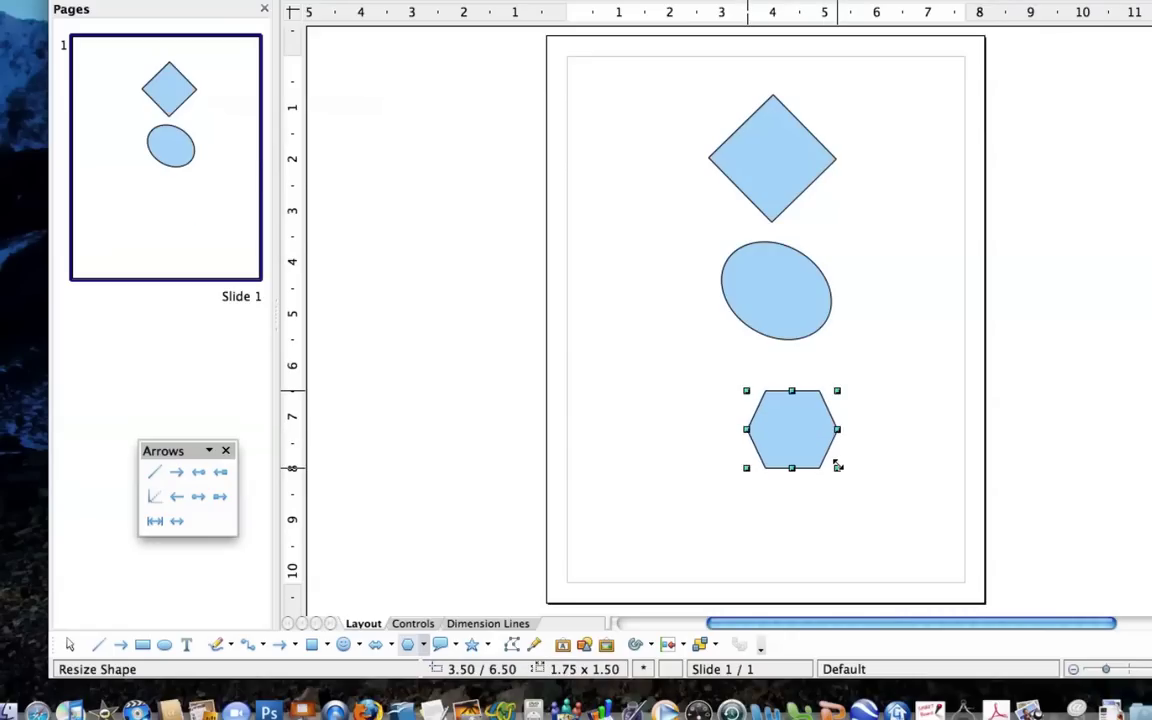
Step: Draw a Data parallelogram left of the ellipse, then shift the ellipse and diamond right
{"action": "left_click", "coordinate": [425, 647]}
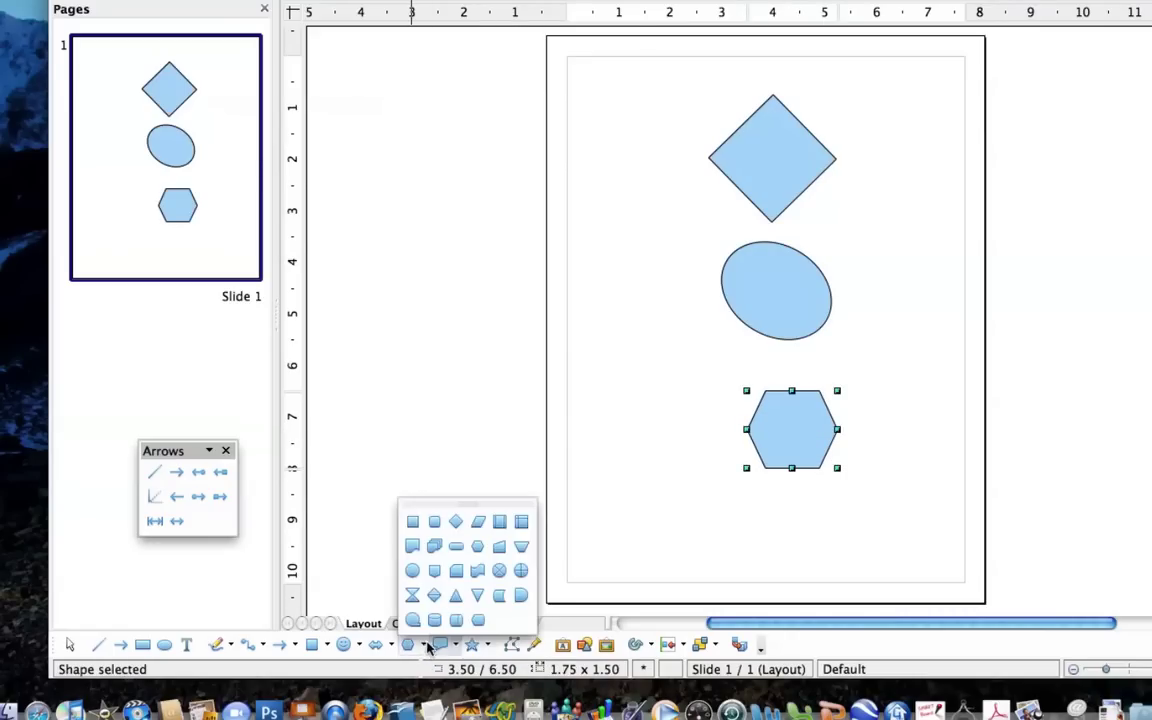
{"action": "left_click", "coordinate": [487, 522]}
{"action": "left_click_drag", "start_coordinate": [630, 327], "coordinate": [705, 404]}
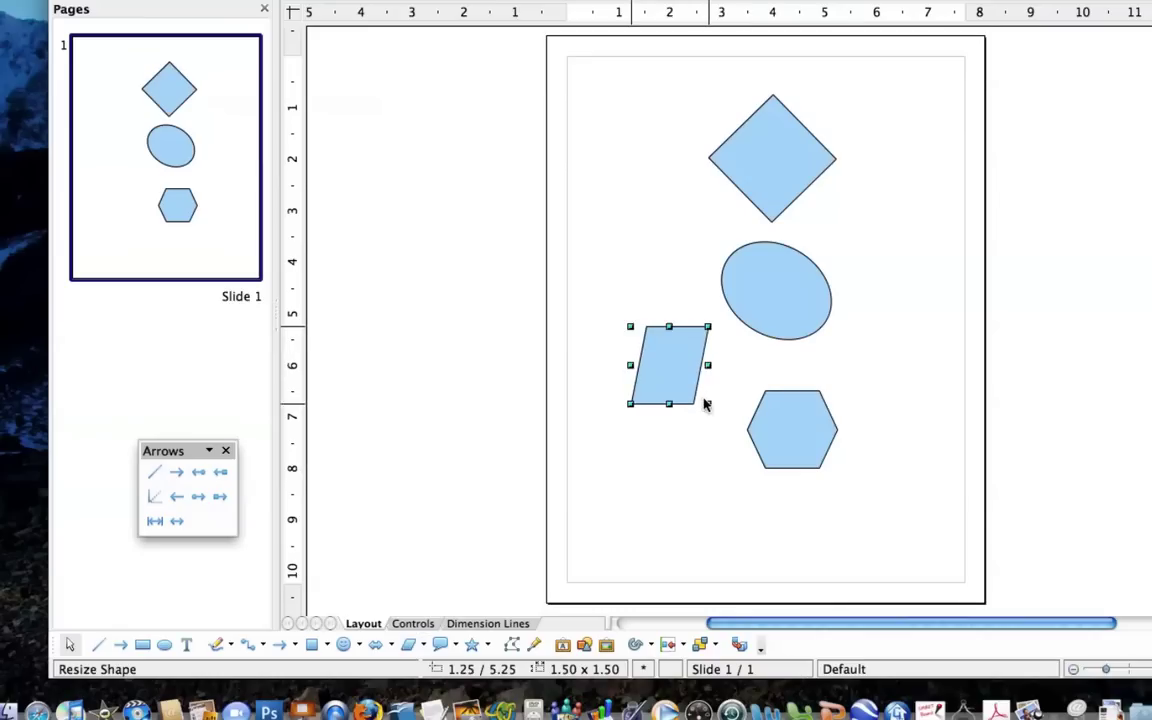
{"action": "left_click_drag", "start_coordinate": [674, 347], "coordinate": [649, 361]}
{"action": "left_click_drag", "start_coordinate": [769, 291], "coordinate": [801, 291]}
{"action": "left_click_drag", "start_coordinate": [783, 168], "coordinate": [811, 157]}
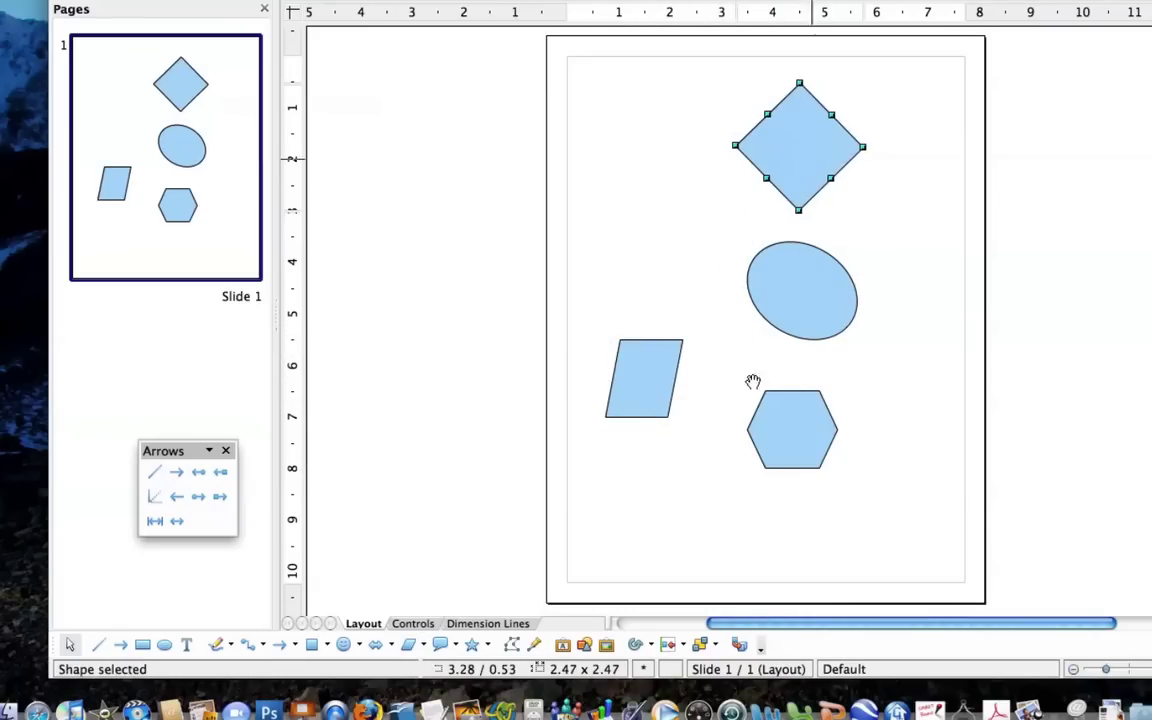
Step: Link the diamond's bottom to the ellipse's top with a connector
{"action": "left_click", "coordinate": [681, 481]}
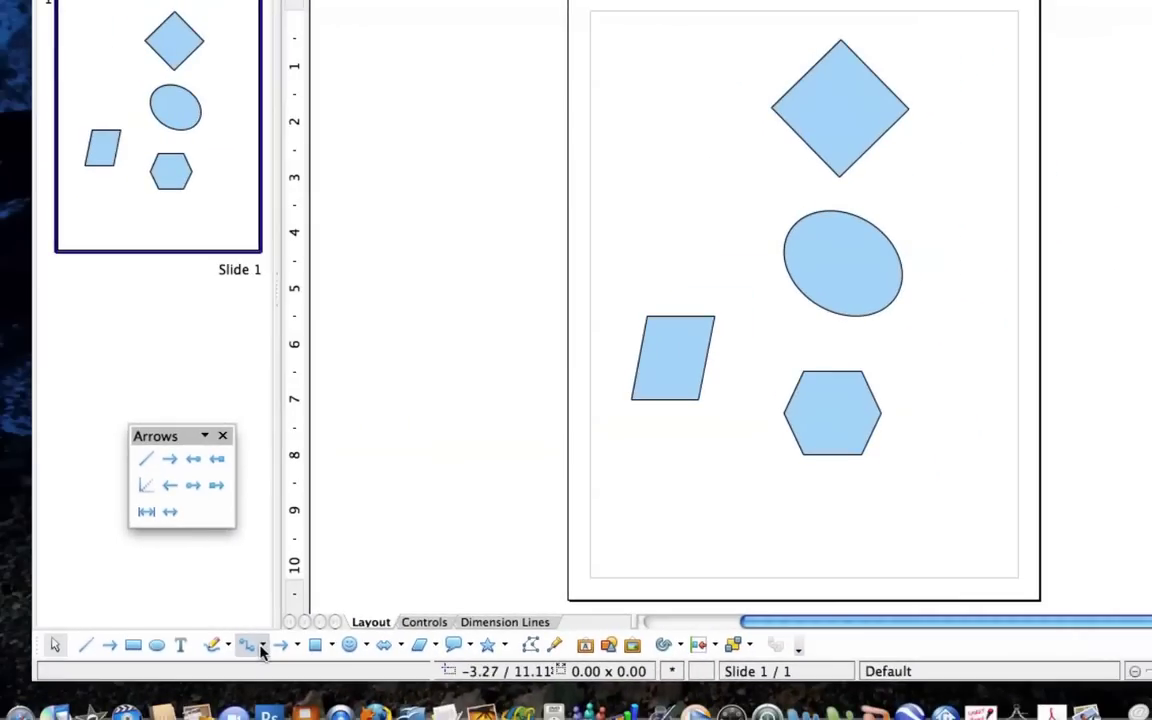
{"action": "left_click", "coordinate": [262, 648]}
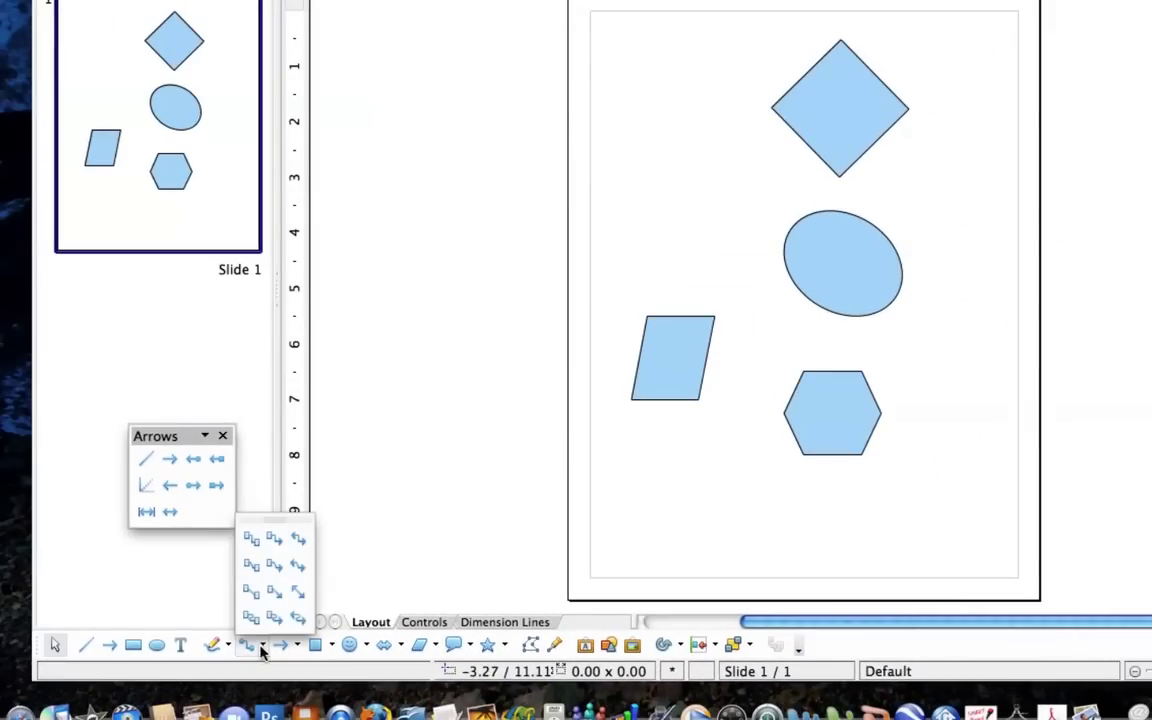
{"action": "left_click", "coordinate": [277, 576]}
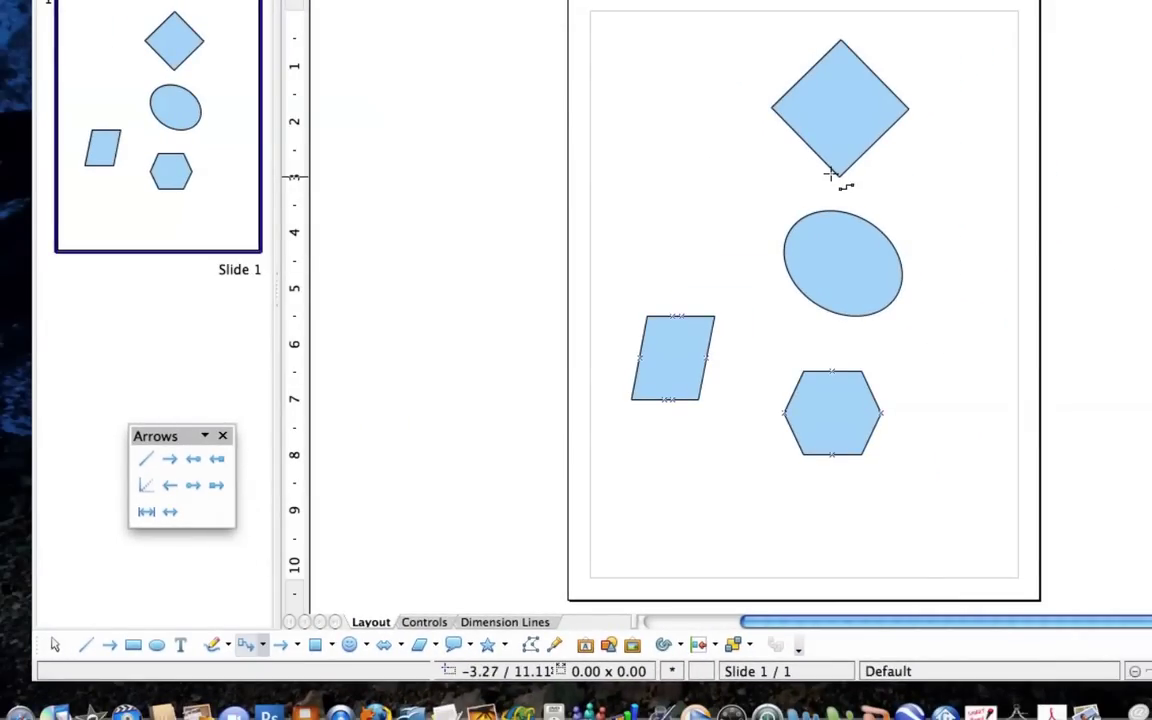
{"action": "left_click_drag", "start_coordinate": [820, 160], "coordinate": [865, 216]}
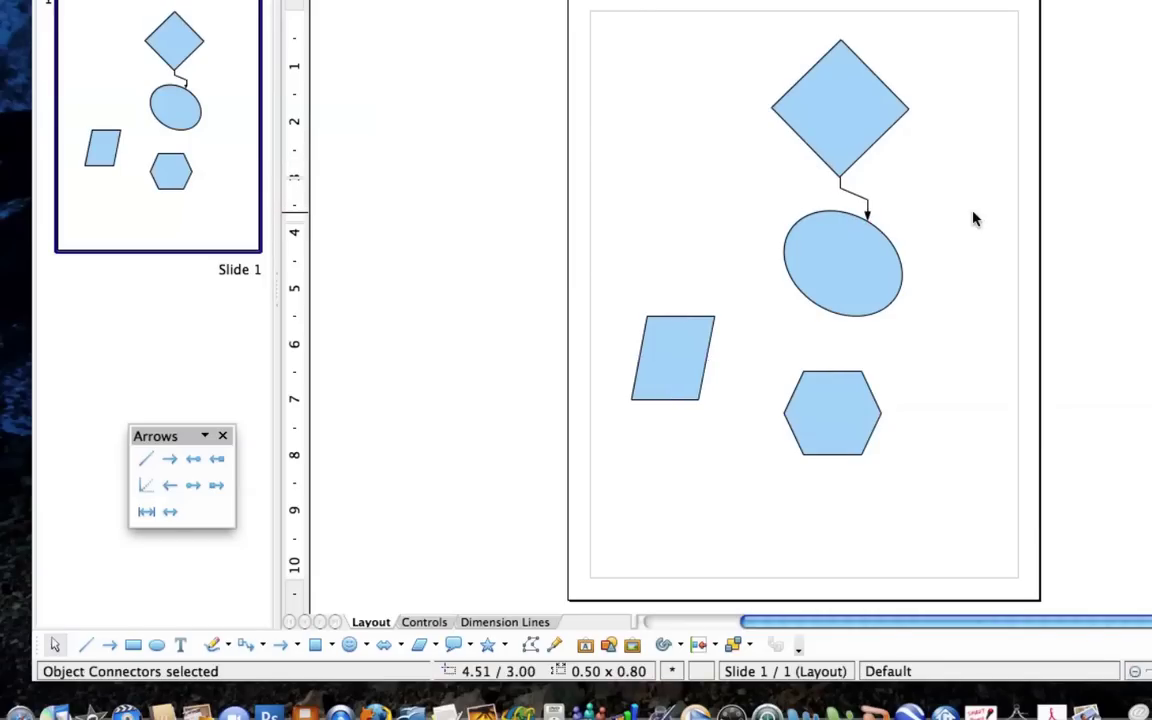
{"action": "left_click", "coordinate": [975, 218]}
Step: Connect the ellipse's left side to the parallelogram with a straight connector
{"action": "left_click", "coordinate": [295, 648]}
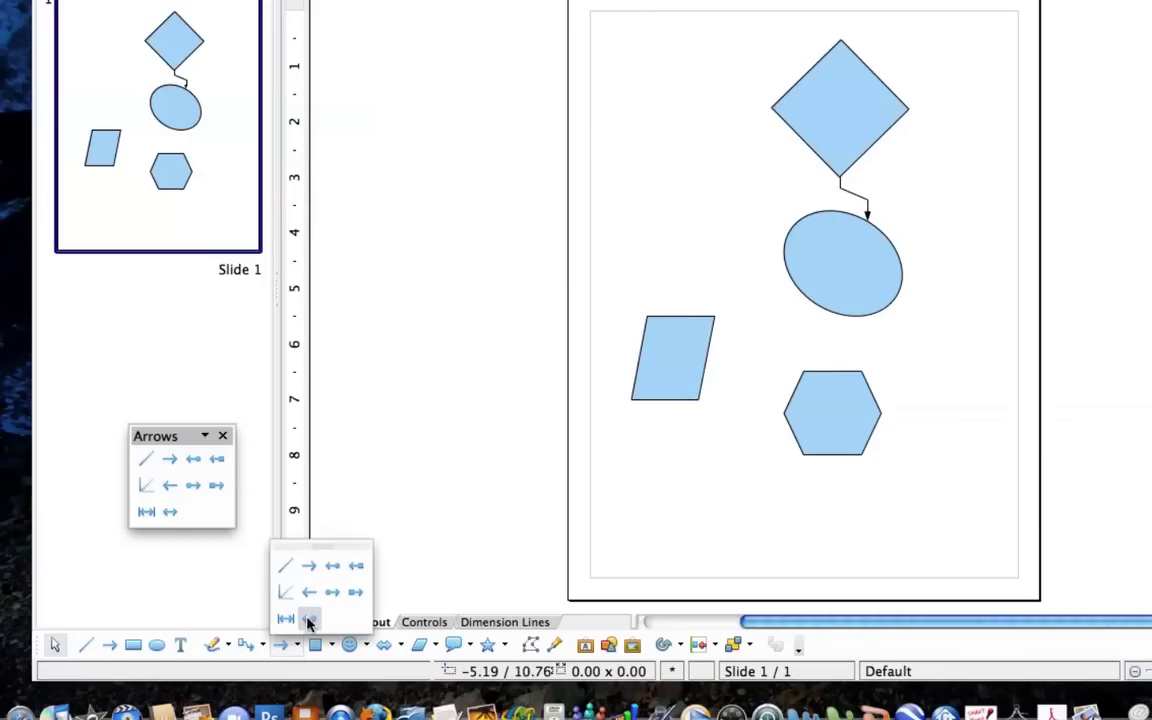
{"action": "left_click", "coordinate": [262, 647]}
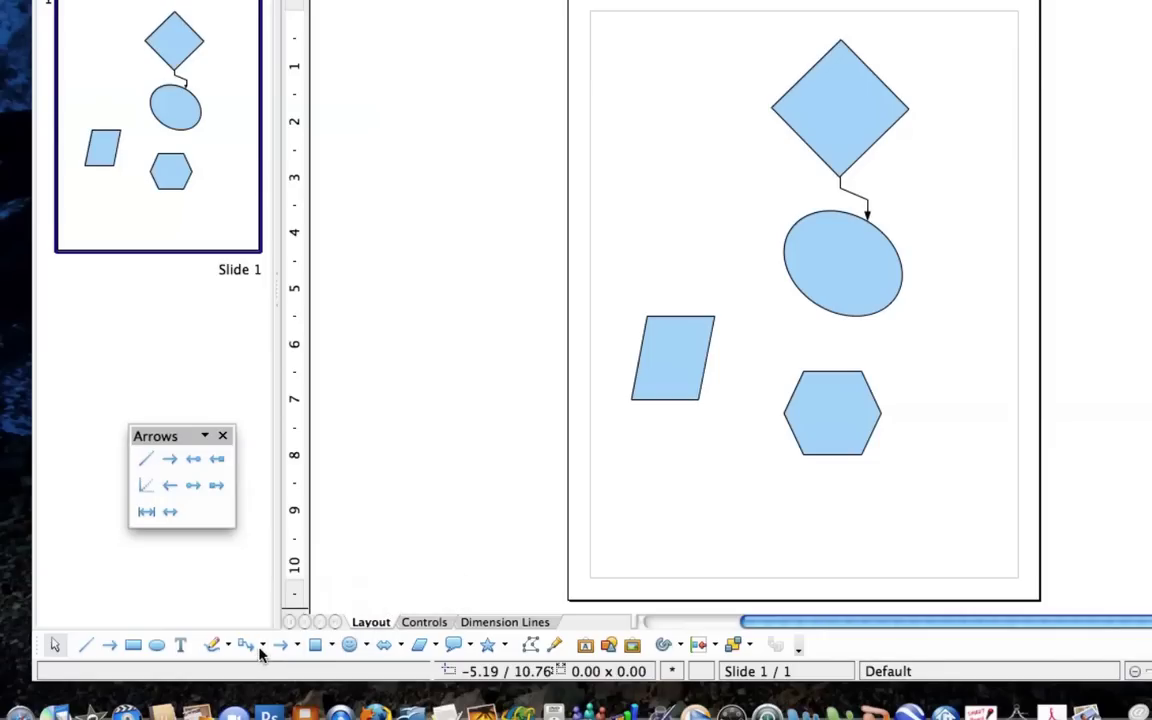
{"action": "left_click", "coordinate": [298, 592]}
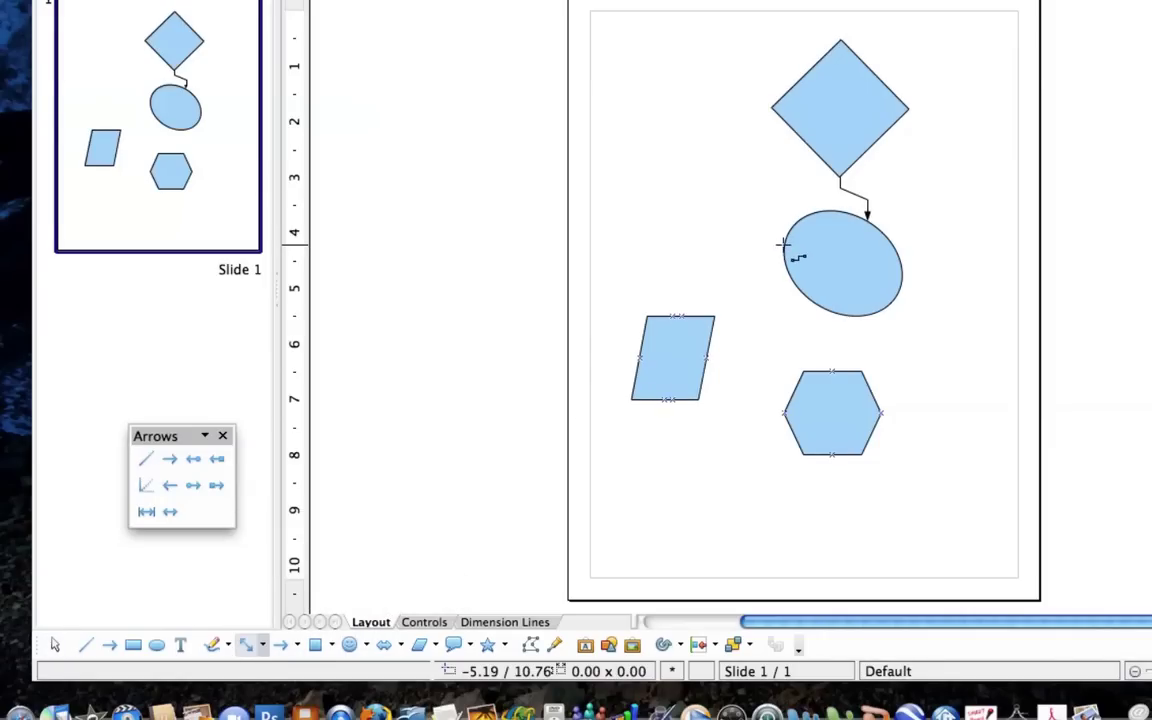
{"action": "key", "text": "Escape"}
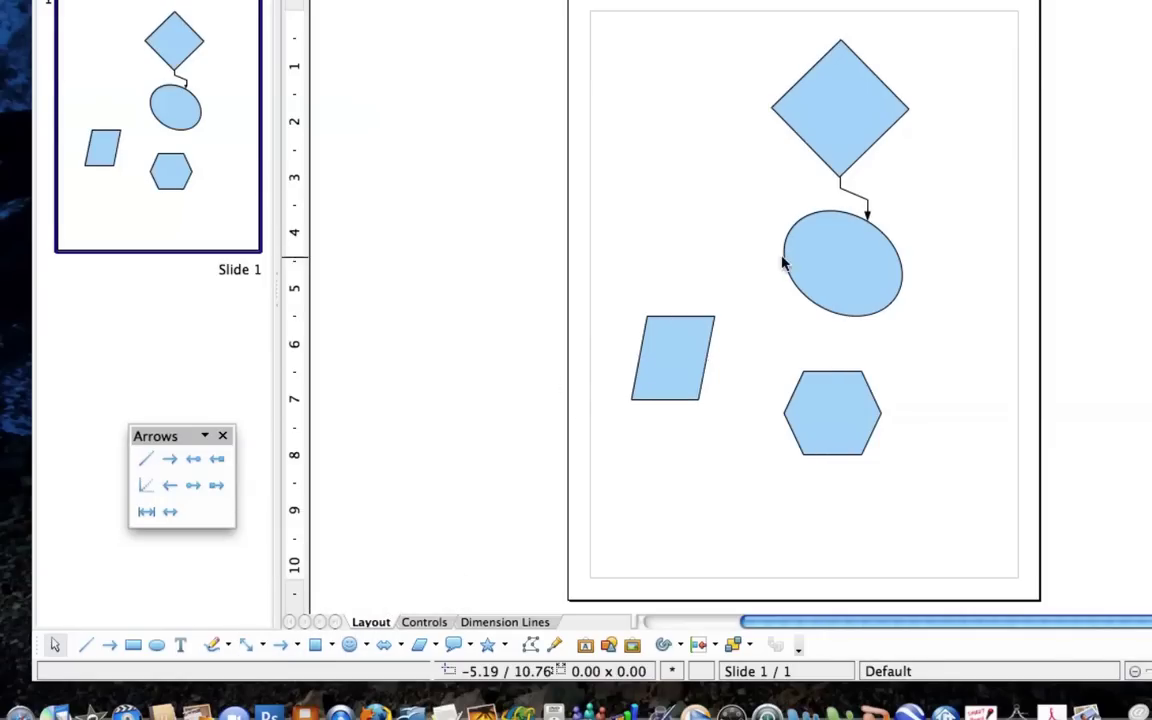
{"action": "left_click", "coordinate": [250, 646]}
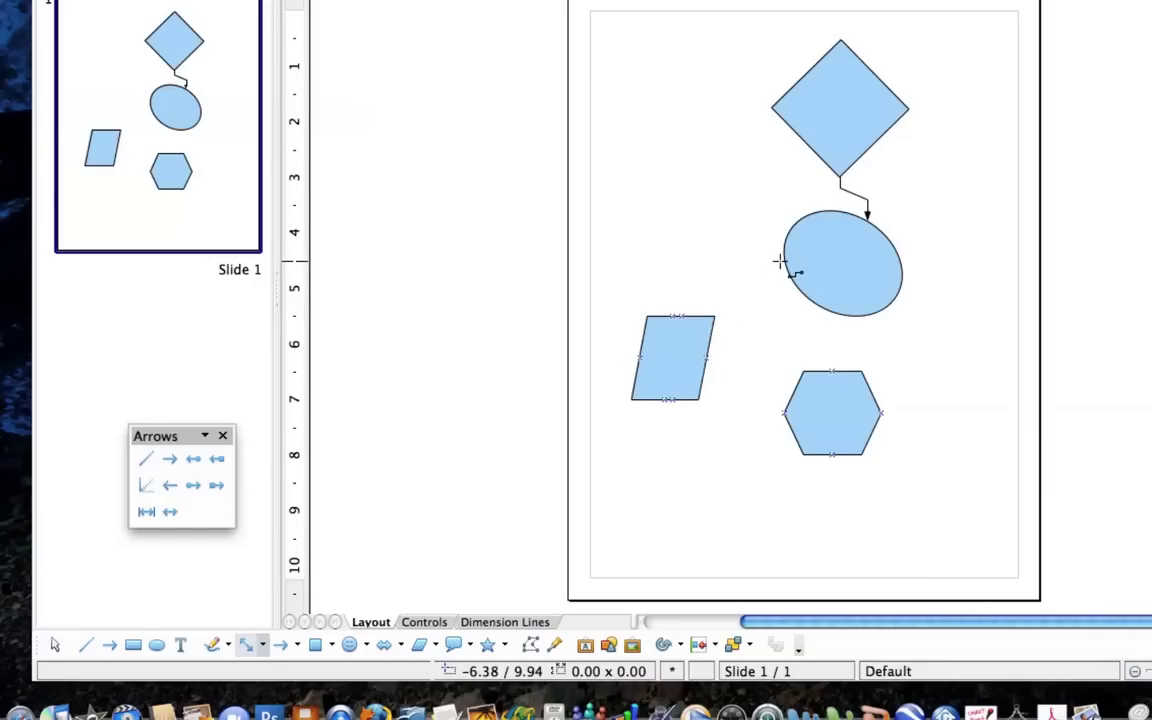
{"action": "mouse_move", "coordinate": [783, 262]}
{"action": "left_mouse_down"}
{"action": "mouse_move", "coordinate": [753, 260]}
{"action": "mouse_move", "coordinate": [686, 320]}
{"action": "left_mouse_up"}
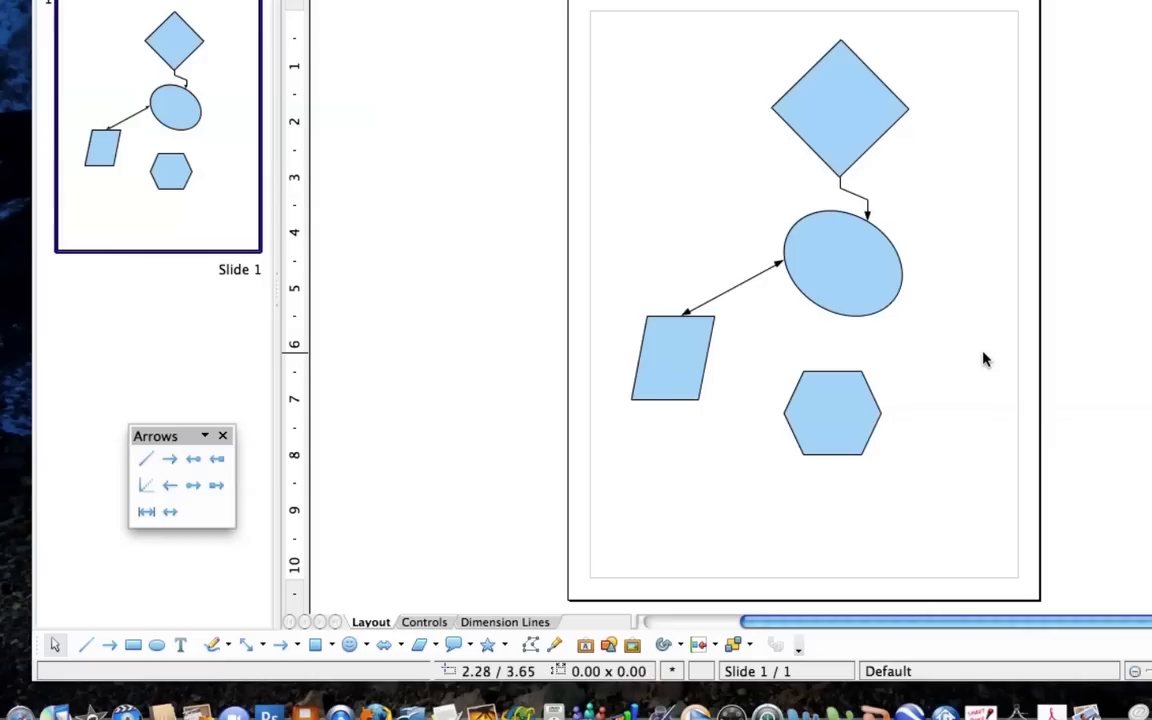
{"action": "left_click", "coordinate": [958, 364]}
Step: Draw an arrow line from the ellipse down to the hexagon
{"action": "left_click", "coordinate": [169, 458]}
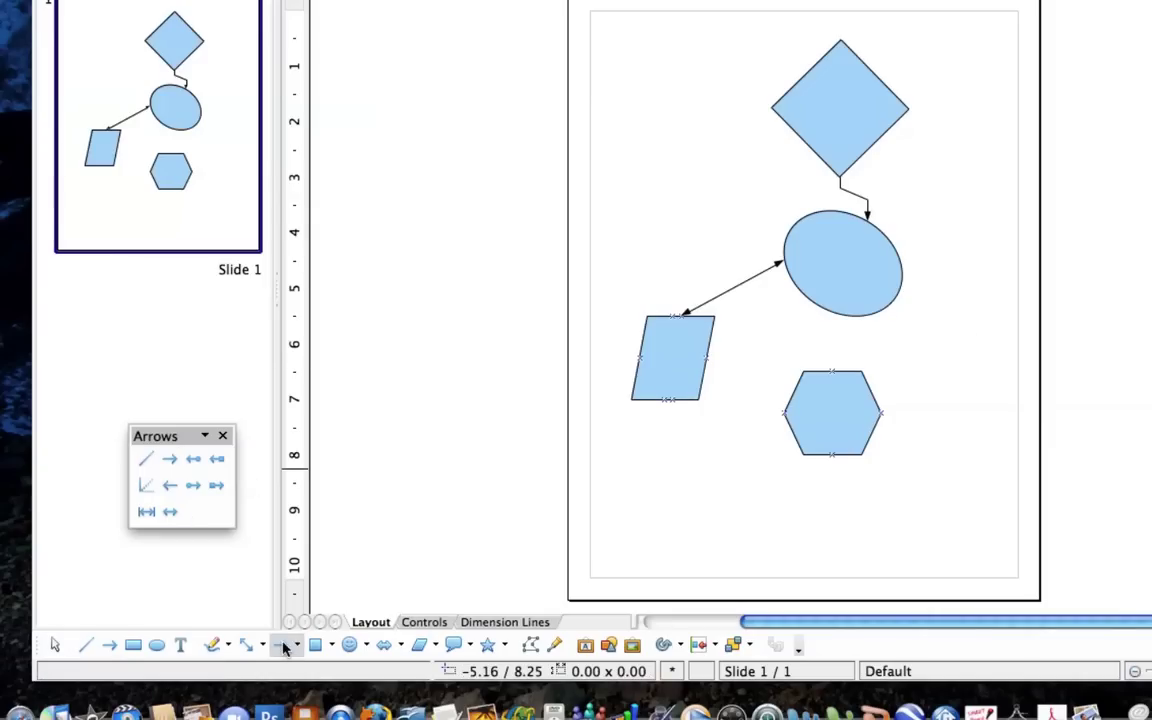
{"action": "left_click", "coordinate": [298, 645]}
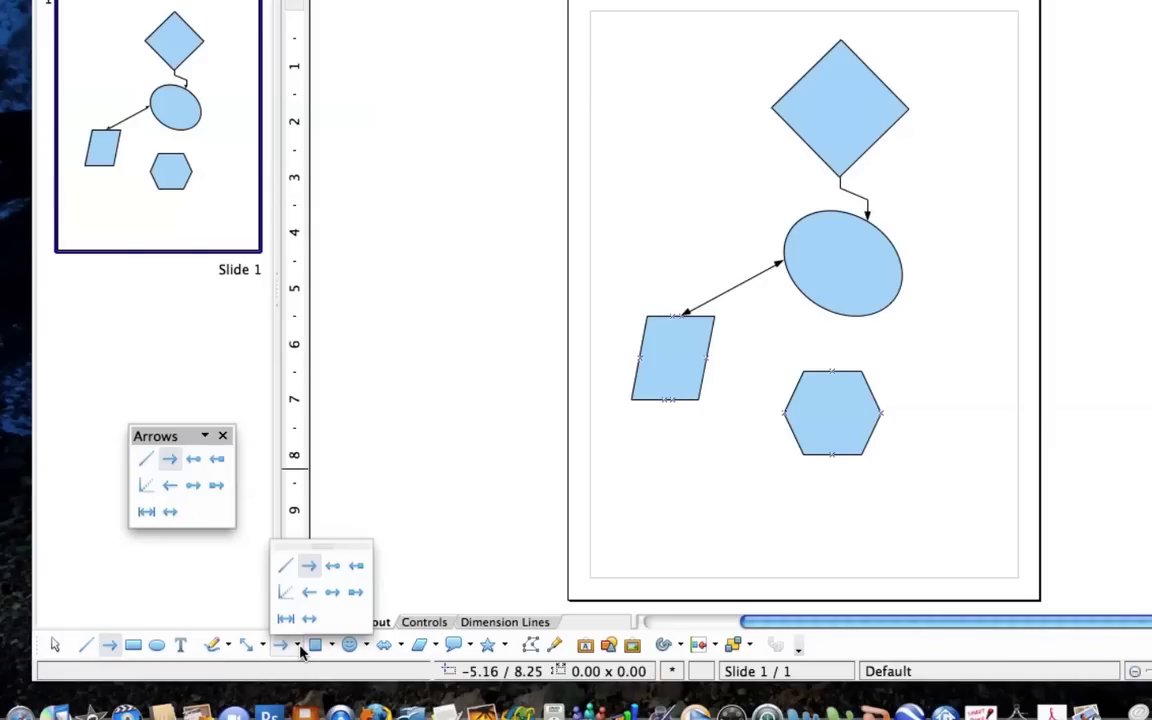
{"action": "left_click", "coordinate": [330, 596]}
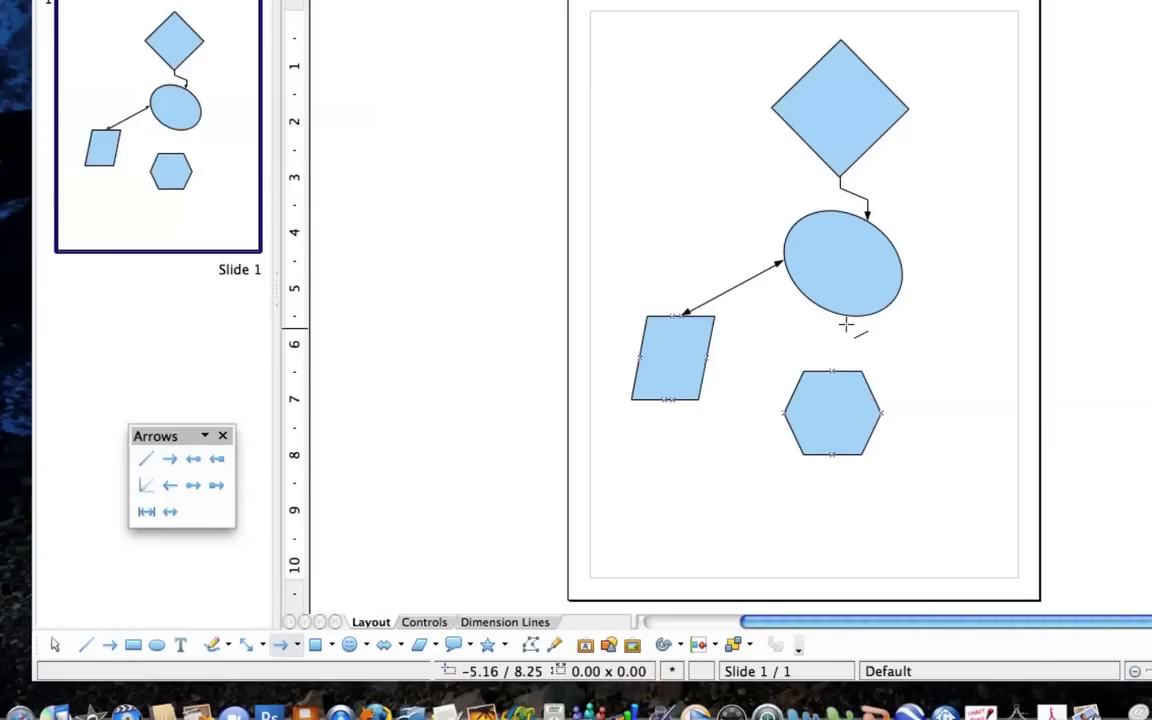
{"action": "left_click_drag", "start_coordinate": [838, 318], "coordinate": [843, 370]}
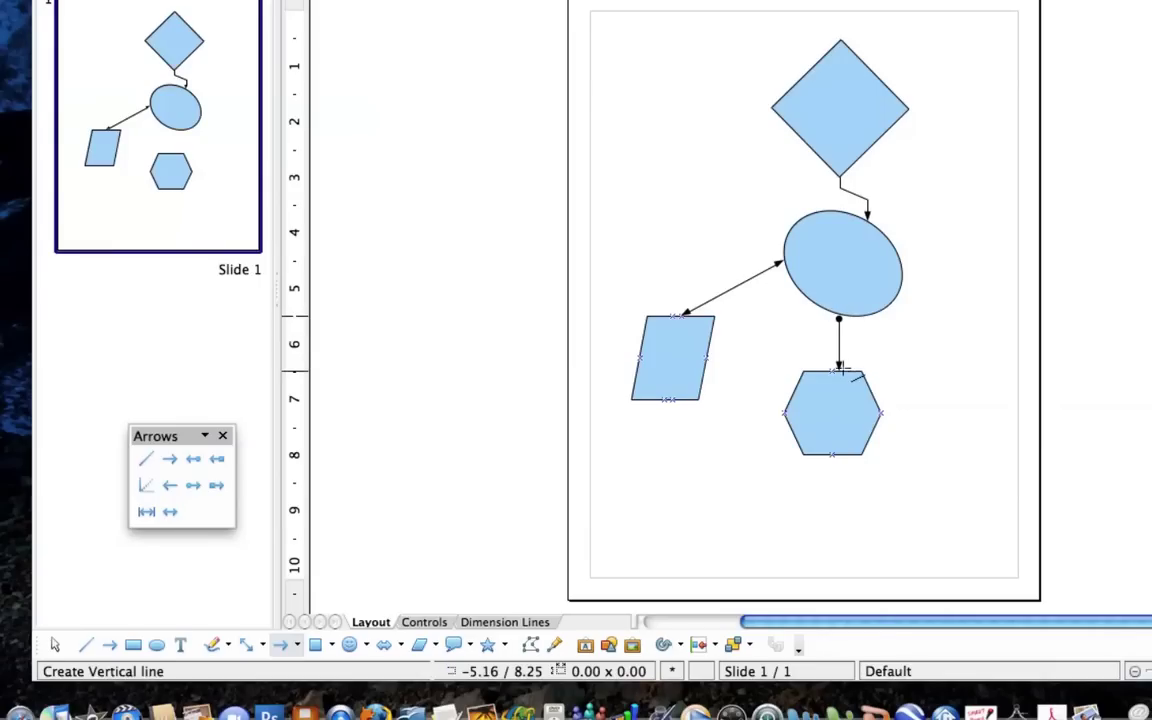
Step: Finish the hexagon arrow, then label the ellipse–parallelogram connector 'Leads to this..'
{"action": "left_click", "coordinate": [918, 355]}
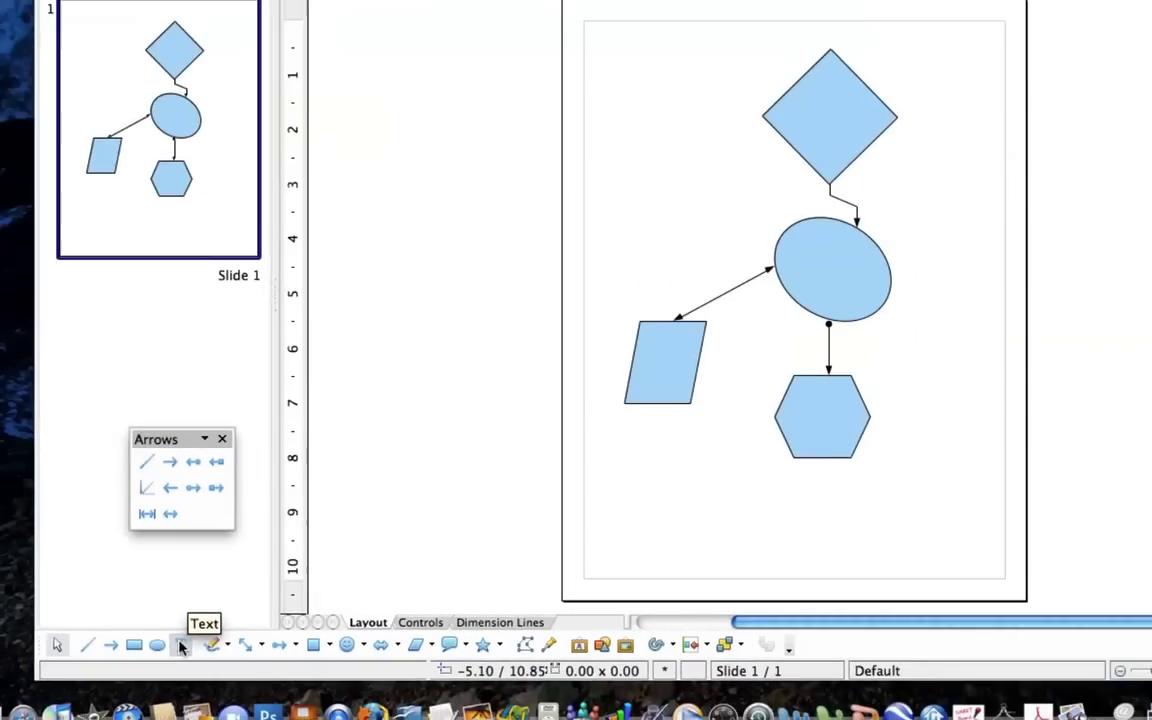
{"action": "left_click", "coordinate": [180, 647]}
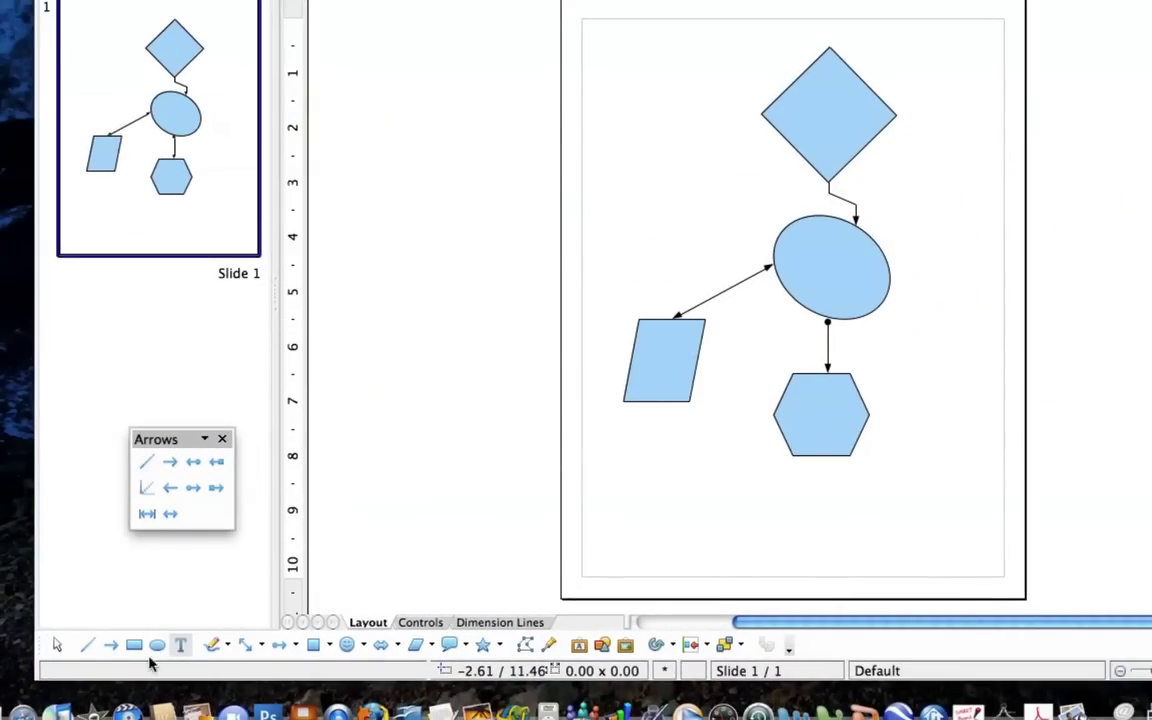
{"action": "left_click", "coordinate": [57, 648]}
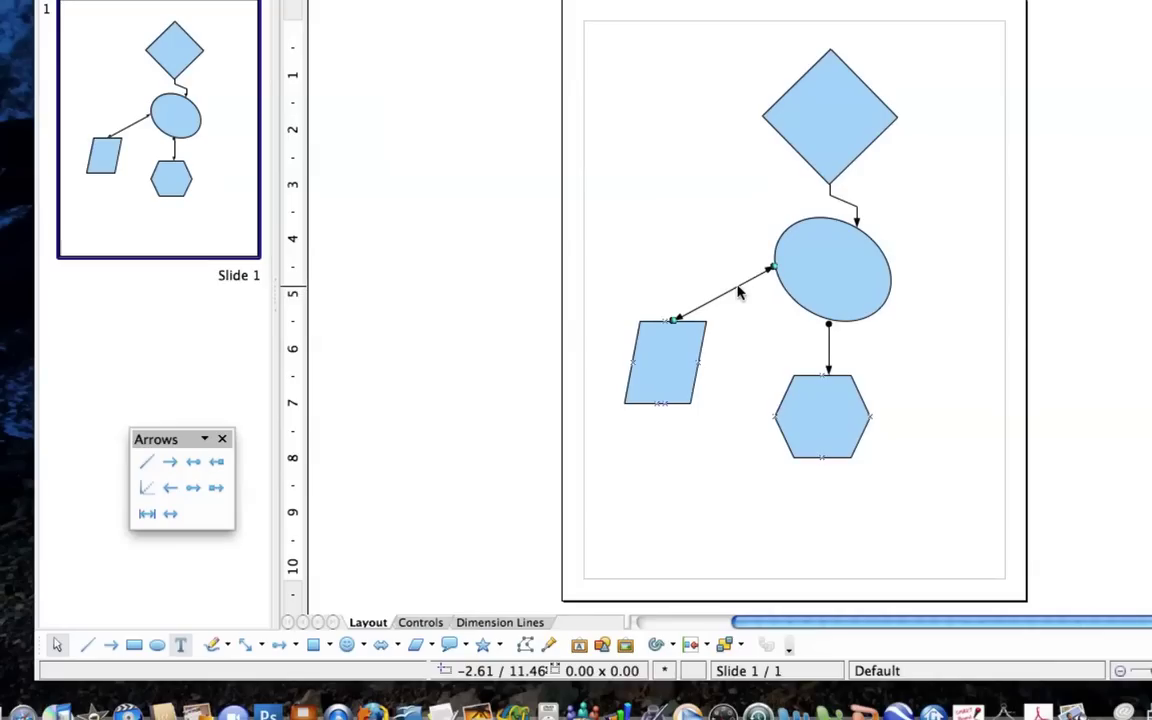
{"action": "left_click", "coordinate": [737, 289]}
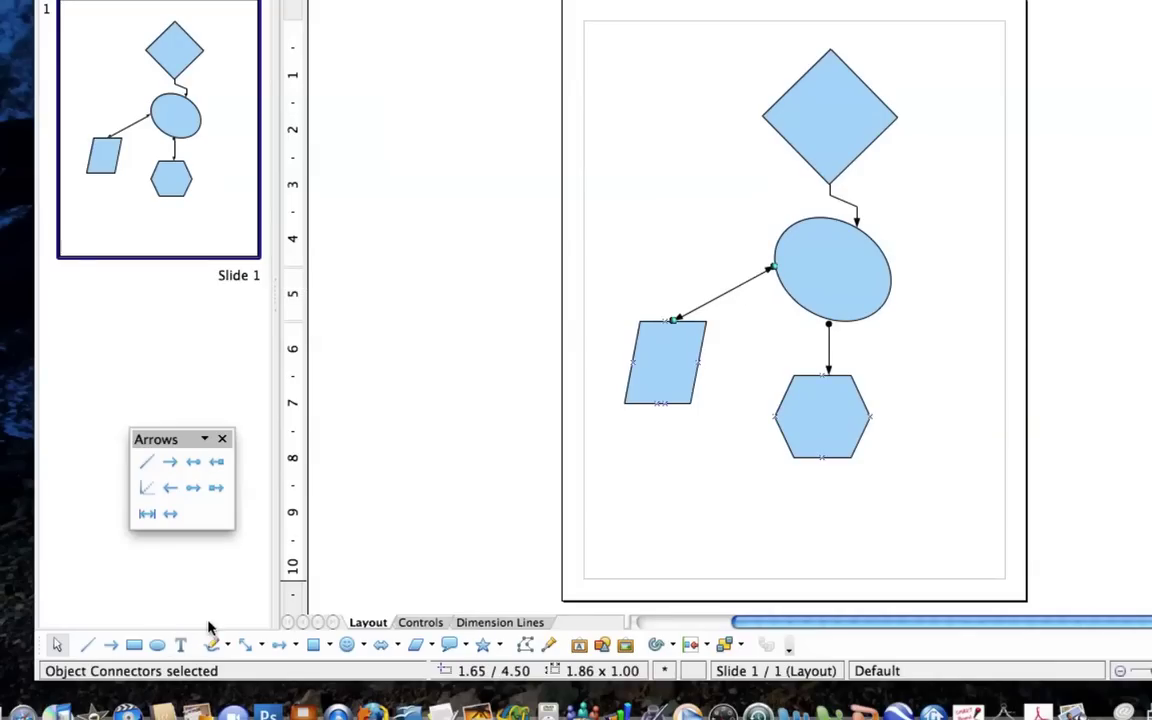
{"action": "left_click", "coordinate": [180, 645]}
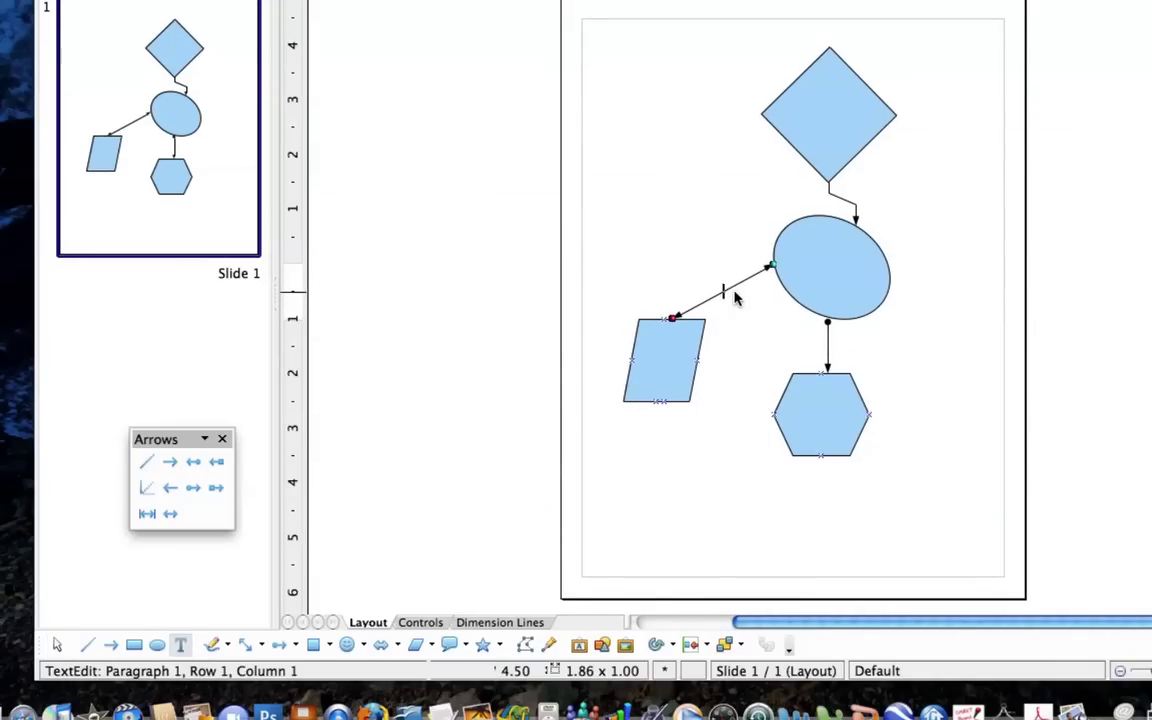
{"action": "type", "text": "Leads to this.."}
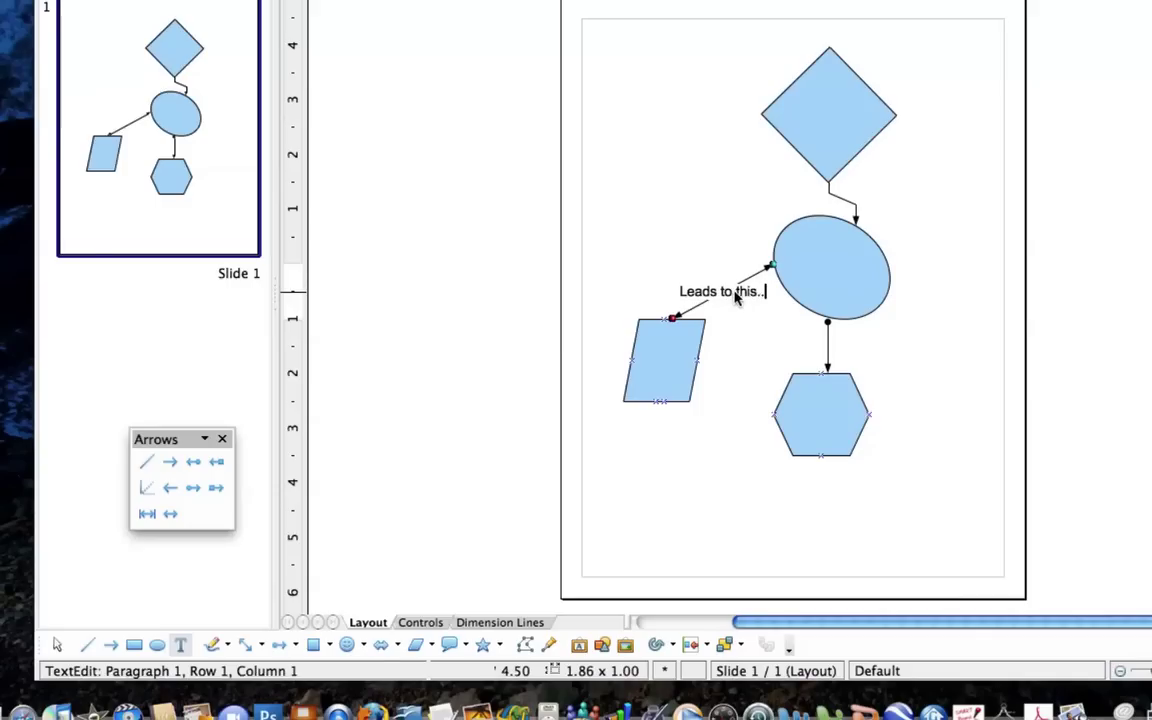
{"action": "left_click", "coordinate": [955, 310]}
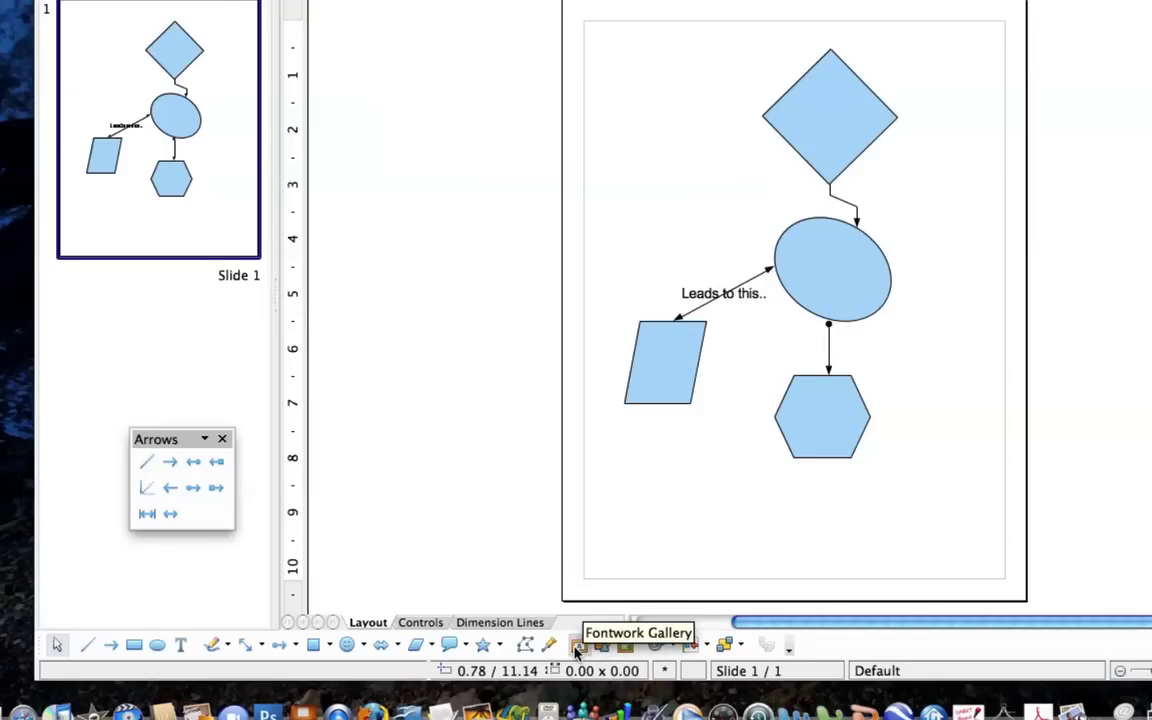
{"action": "left_click", "coordinate": [576, 647]}
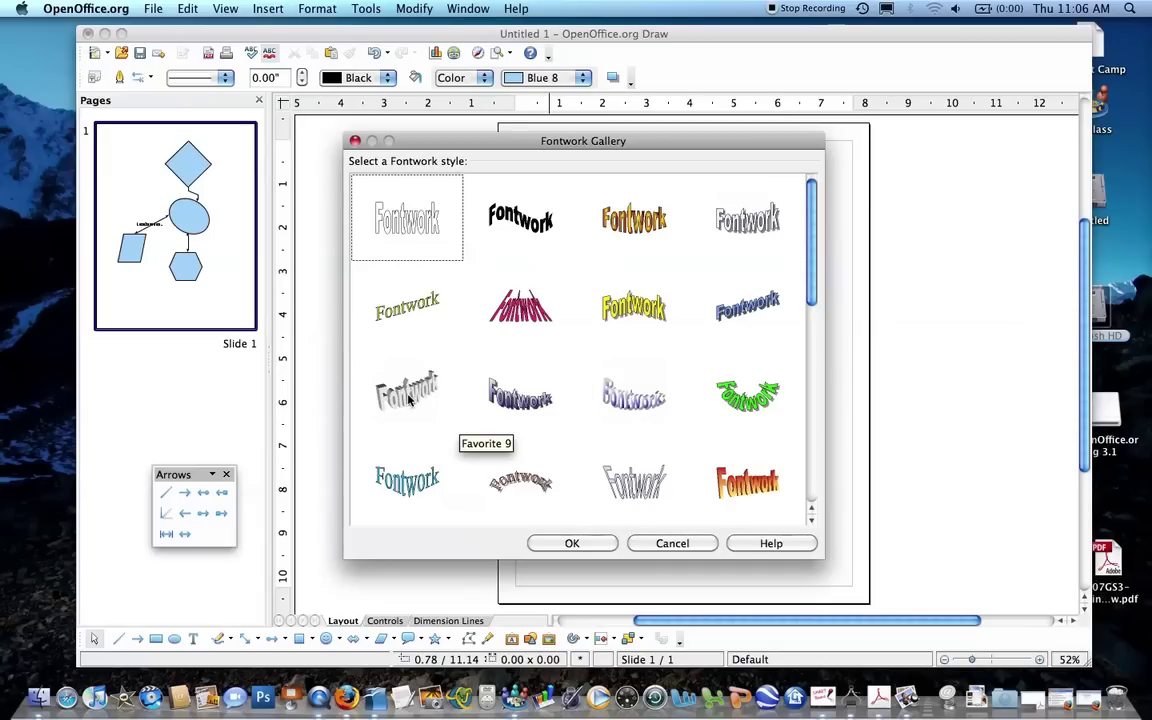
{"action": "left_click", "coordinate": [665, 544]}
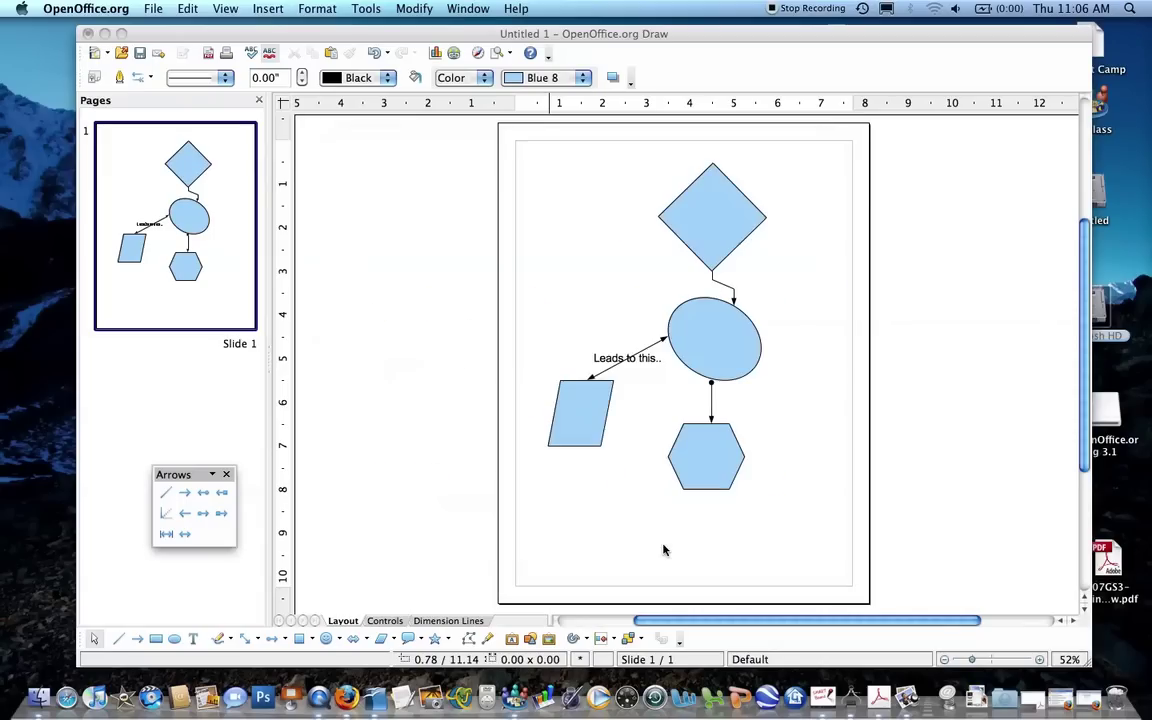
{"action": "left_click", "coordinate": [587, 641]}
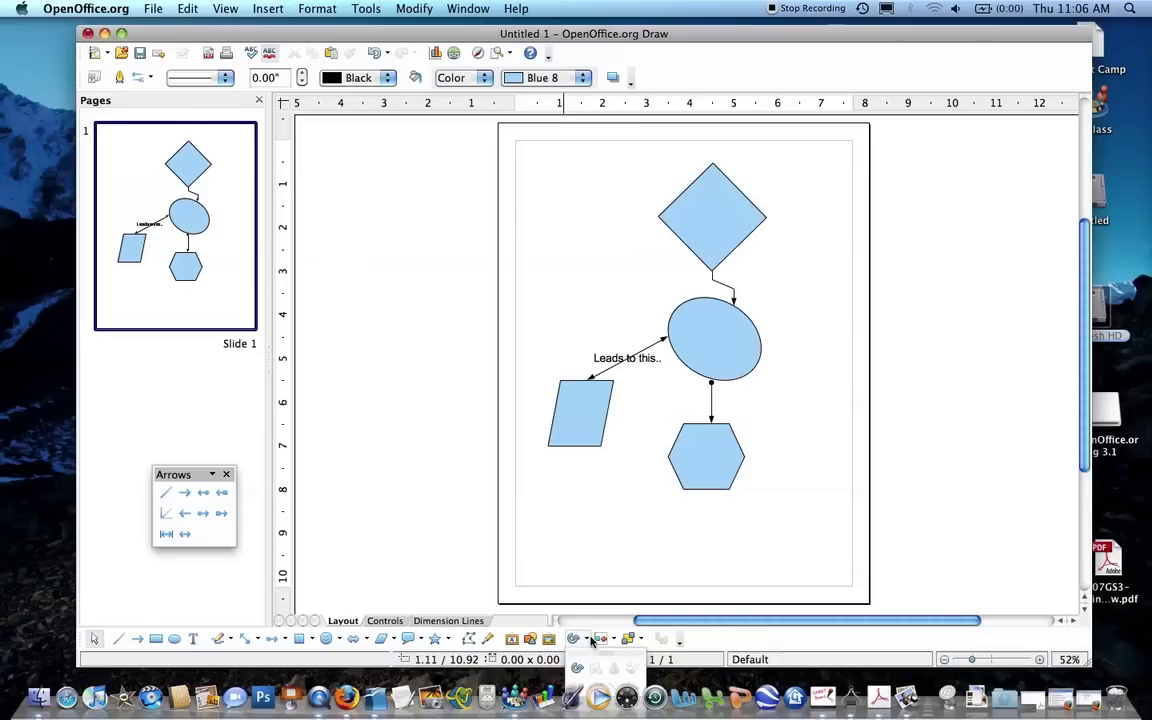
{"action": "key", "text": "super+space"}
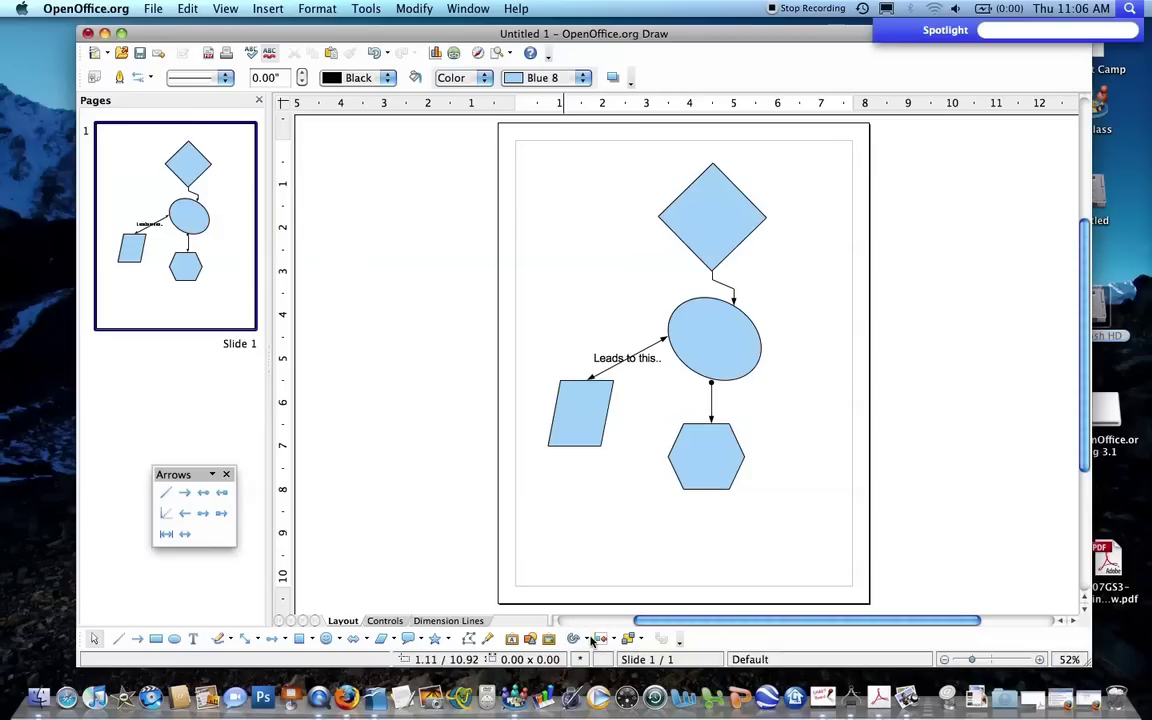